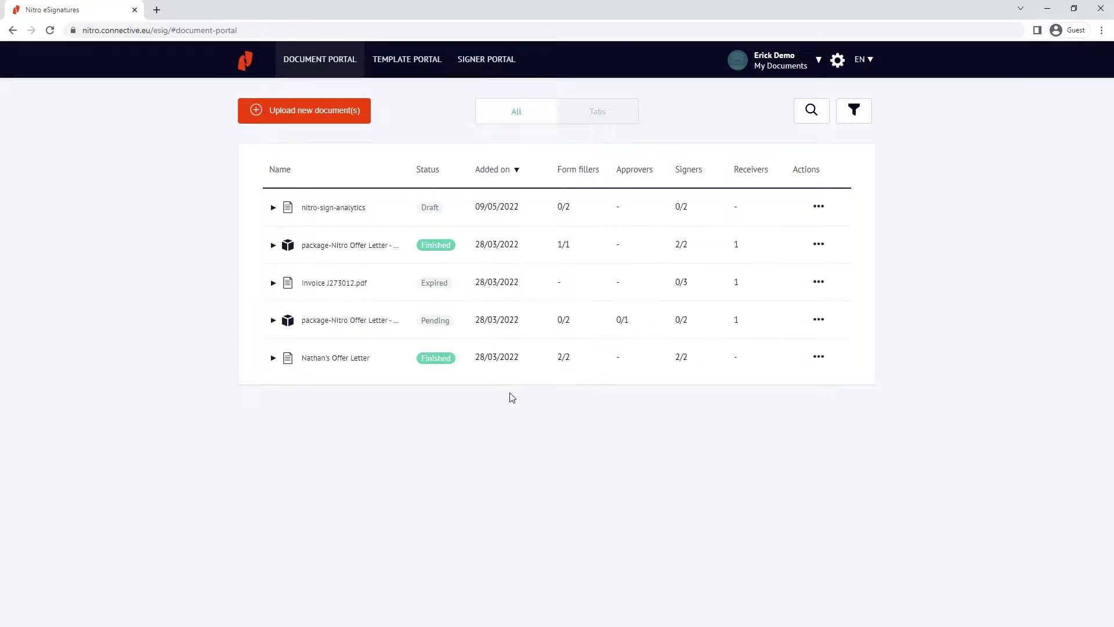
# - Create a template named 'New hire' with Employee Handbook.pdf and Travel & Expense Policy.pdf attached
pyautogui.click(403, 67)
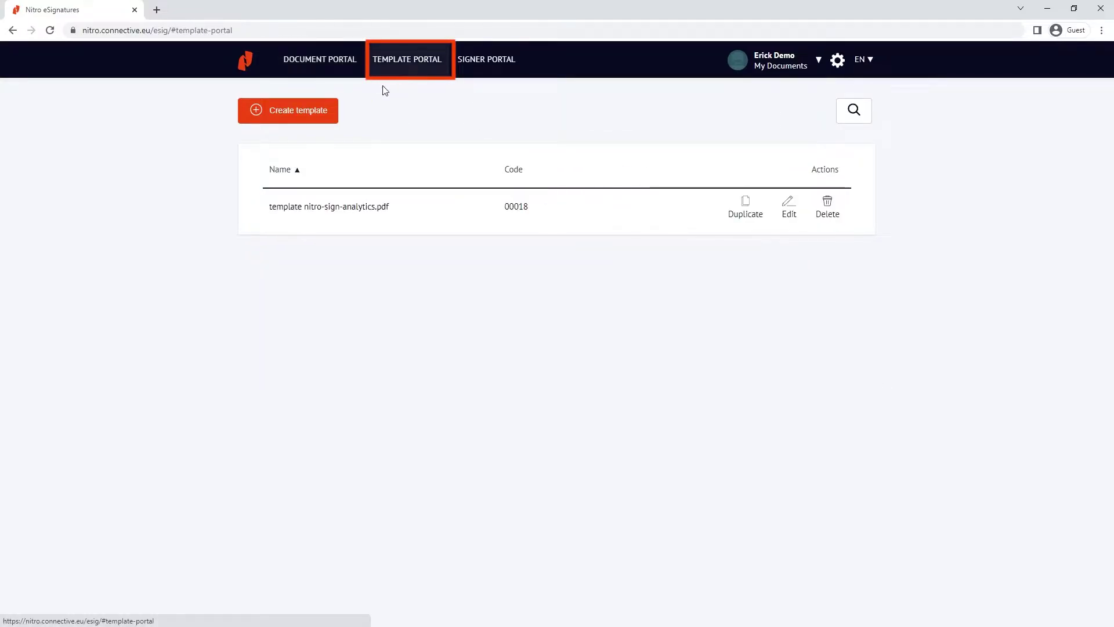
pyautogui.click(320, 119)
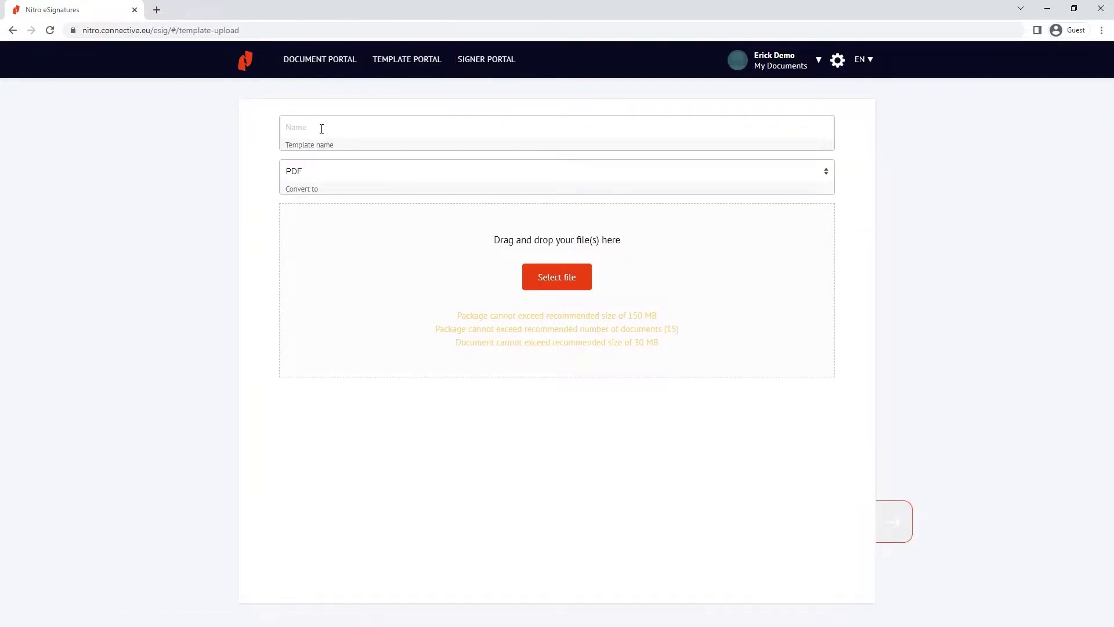
pyautogui.click(535, 278)
pyautogui.click(138, 87)
pyautogui.keyDown('ctrl'); pyautogui.click(150, 134); pyautogui.keyUp('ctrl')
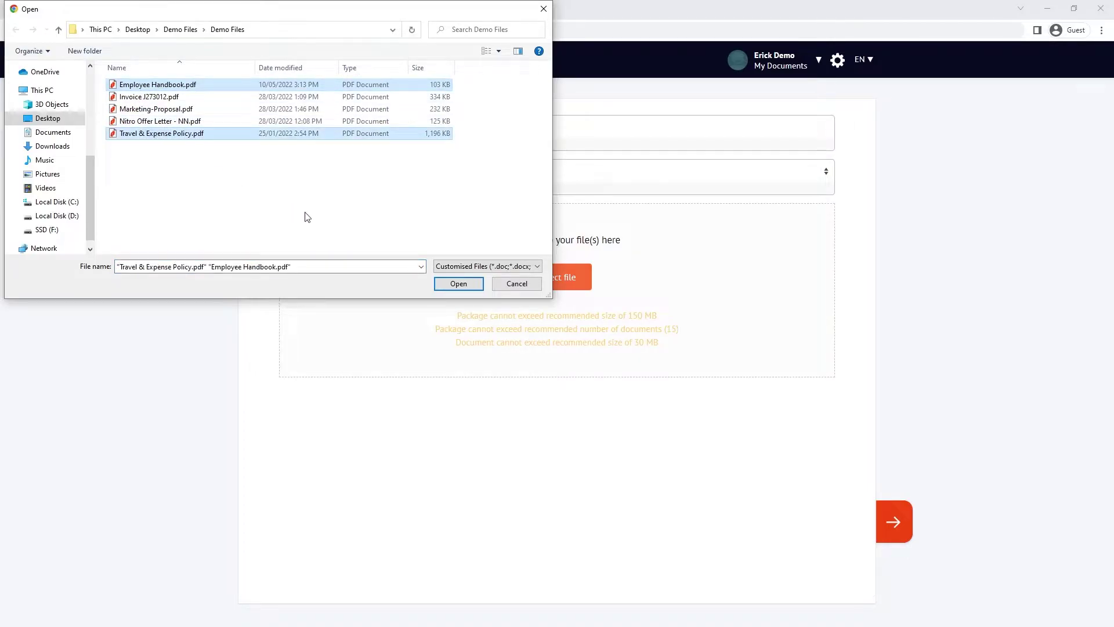
pyautogui.click(446, 284)
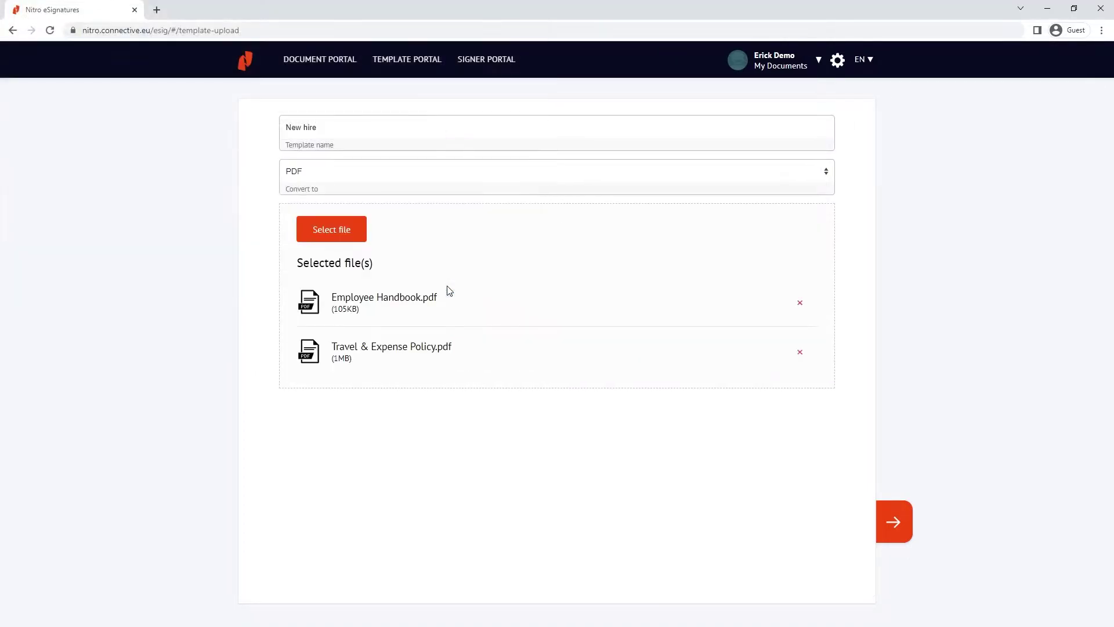
# - Upload both PDFs, then expand Package Form Fillers & Approvers on the New Hire details page
pyautogui.click(898, 533)
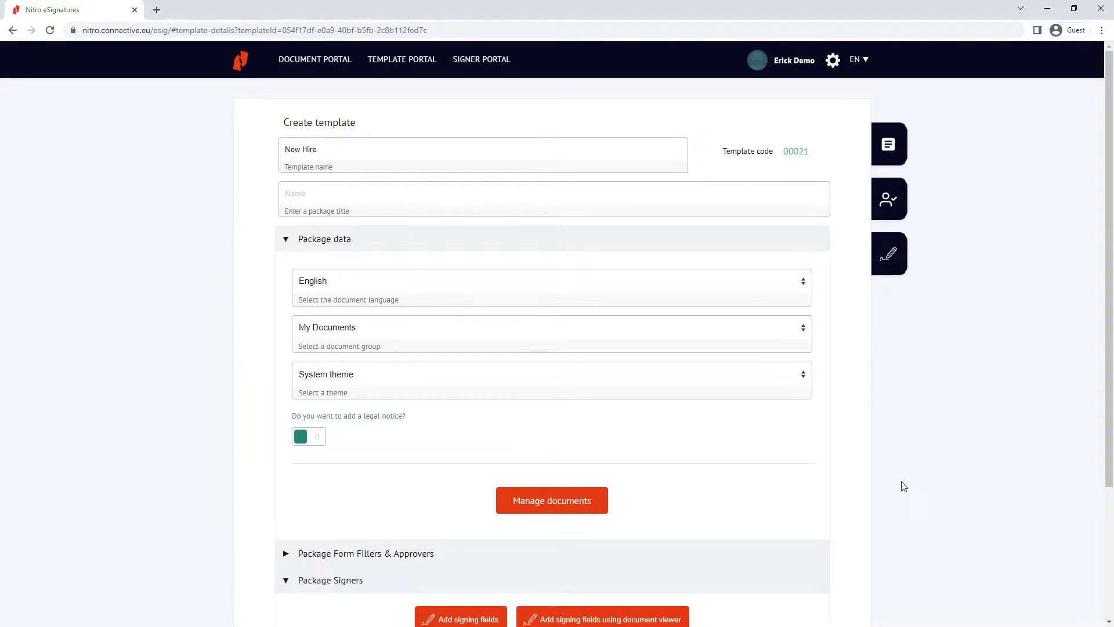
pyautogui.click(323, 553)
pyautogui.scroll(-5, 324, 539)
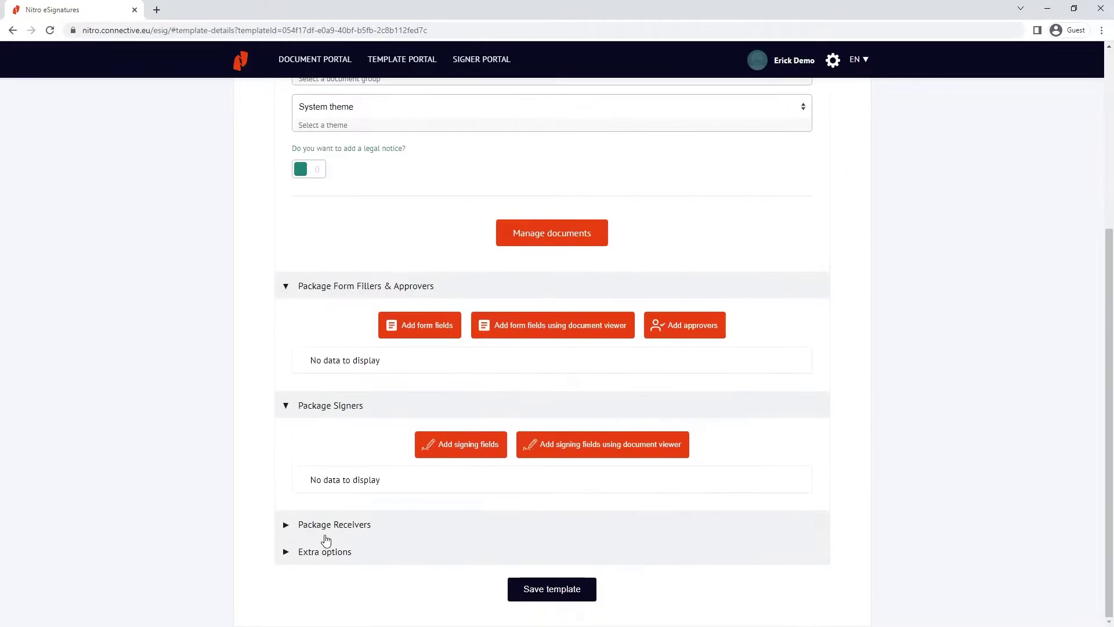
pyautogui.click(418, 337)
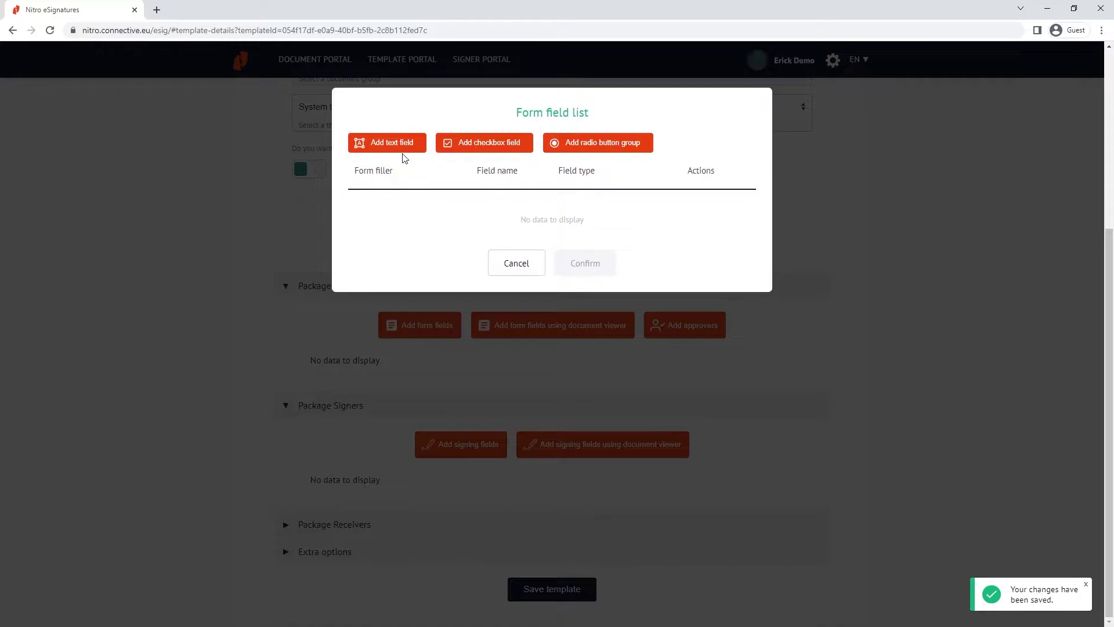
pyautogui.click(402, 146)
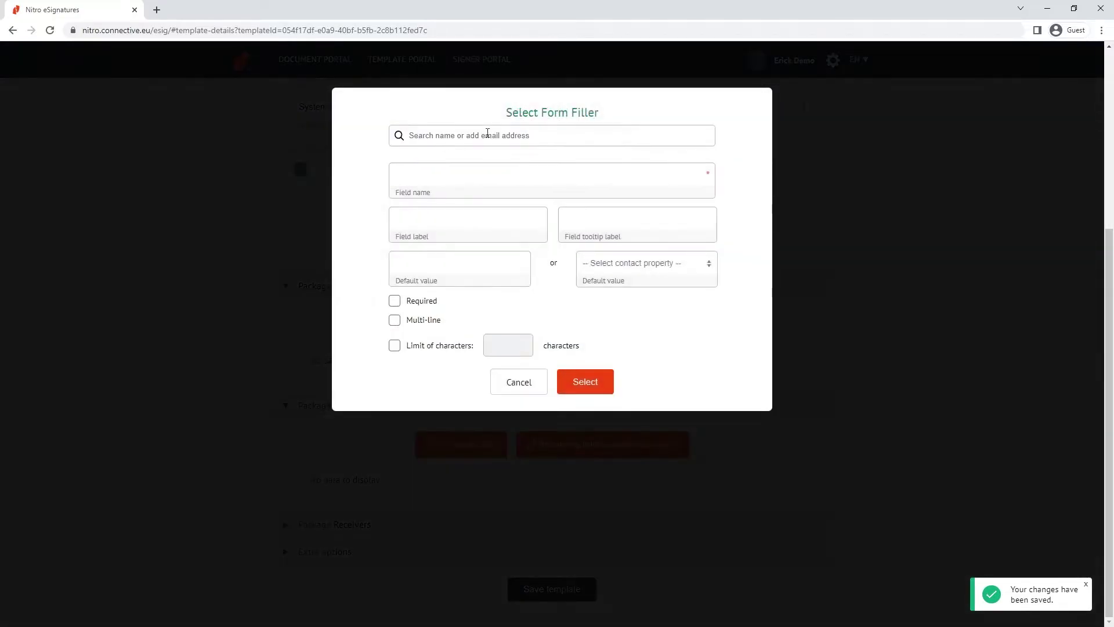
pyautogui.click(609, 134)
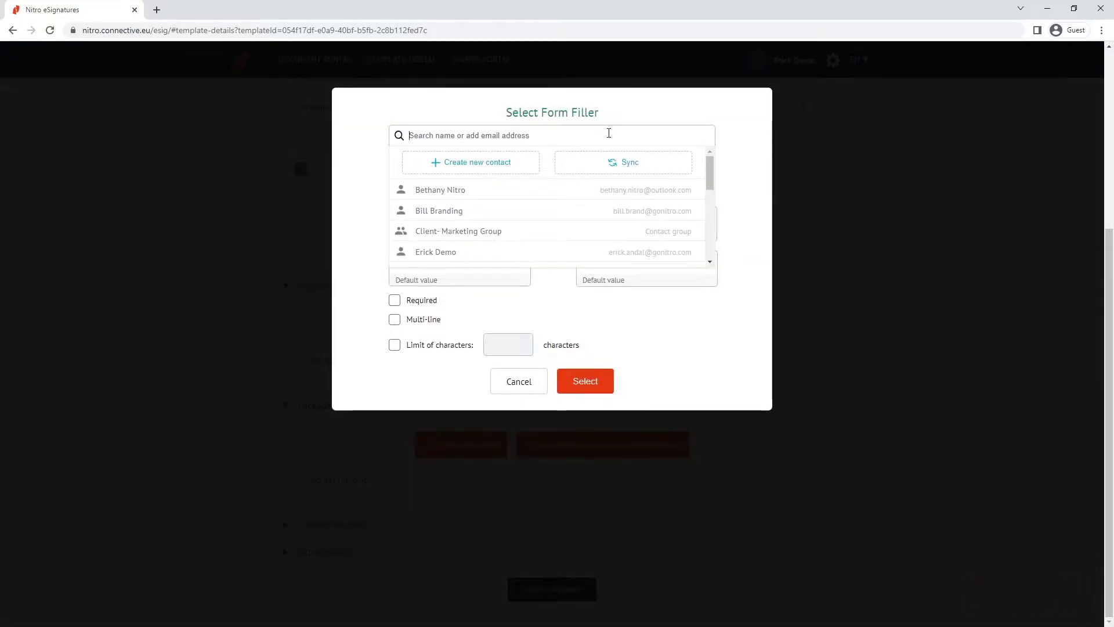
pyautogui.click(585, 248)
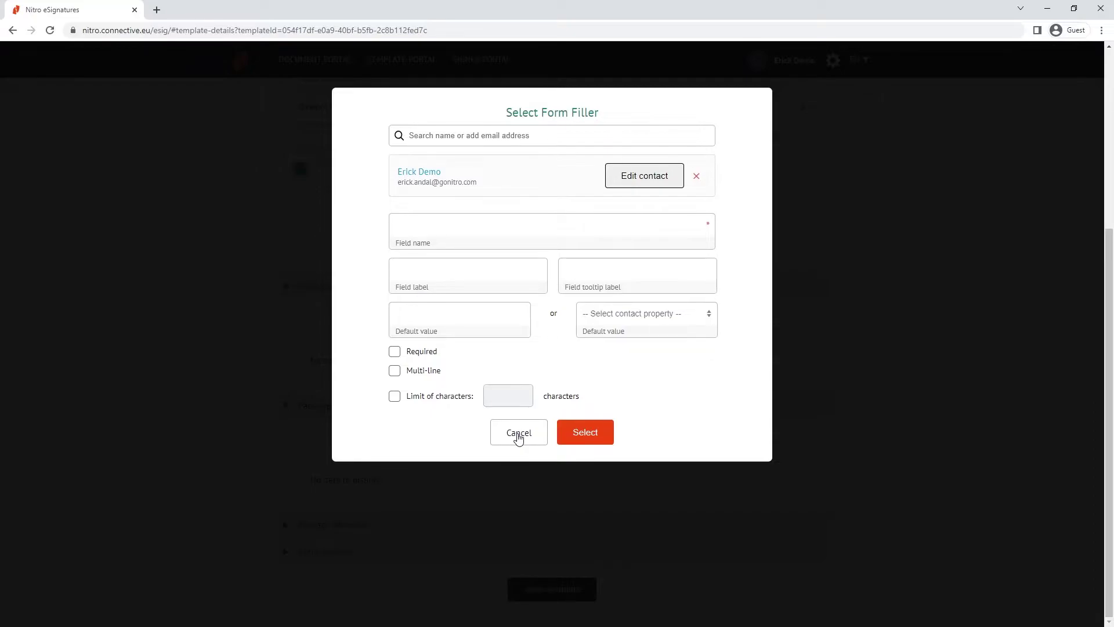
pyautogui.click(519, 434)
# - In the document viewer, place a text field named Name on the handbook's Employee Name line
pyautogui.click(518, 264)
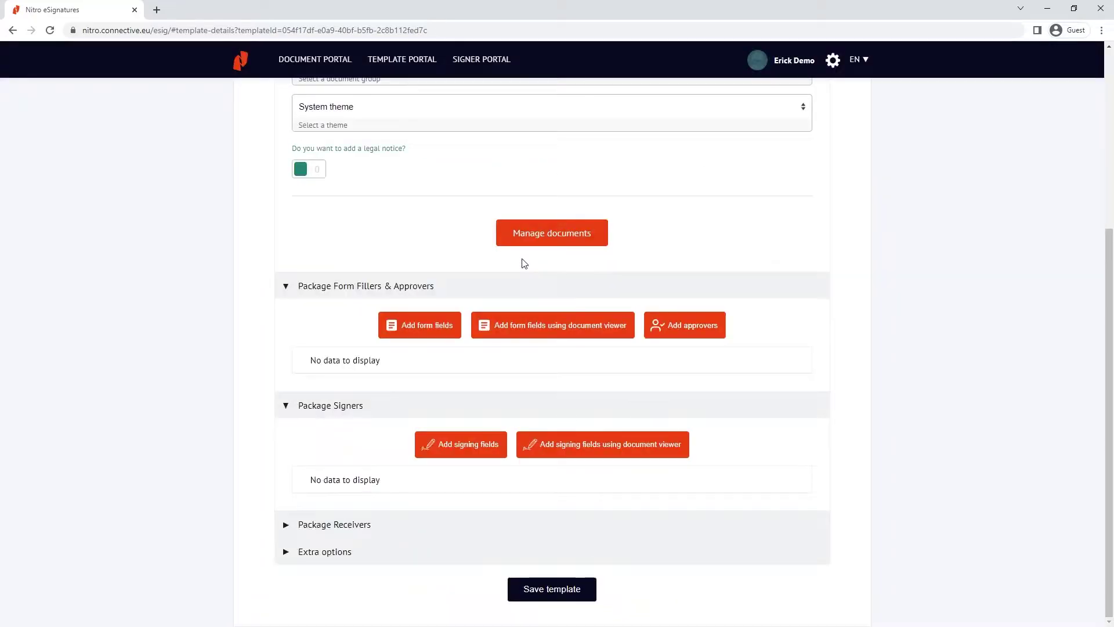
pyautogui.click(551, 339)
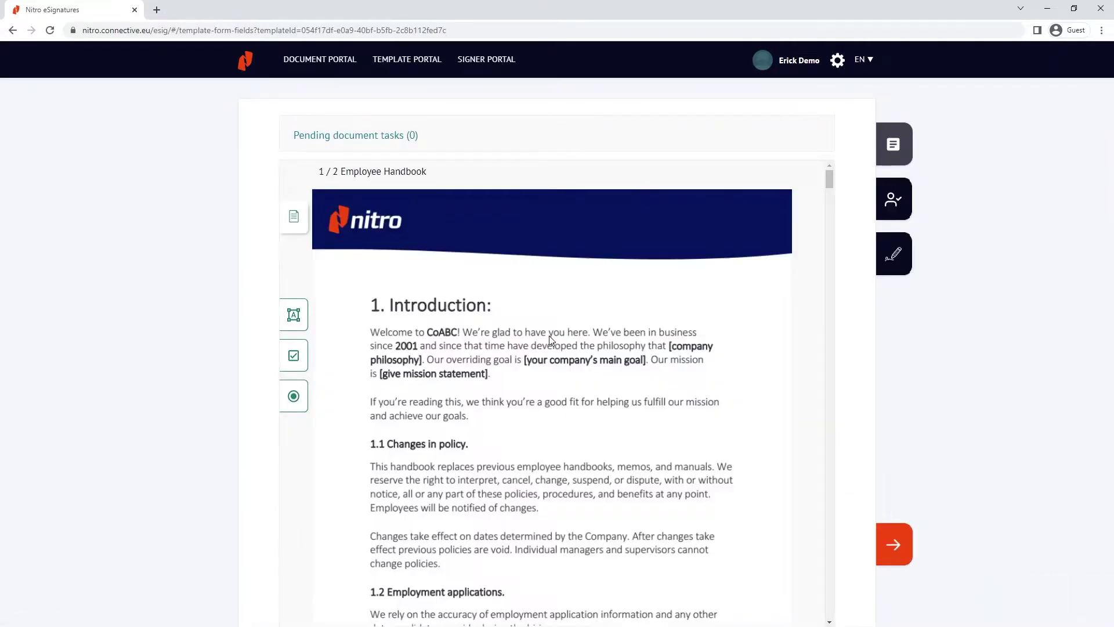
pyautogui.scroll(-5, 832, 214)
pyautogui.moveTo(832, 214)
pyautogui.mouseDown()
pyautogui.moveTo(803, 405)
pyautogui.moveTo(801, 537)
pyautogui.moveTo(806, 528)
pyautogui.mouseUp()
pyautogui.click(303, 317)
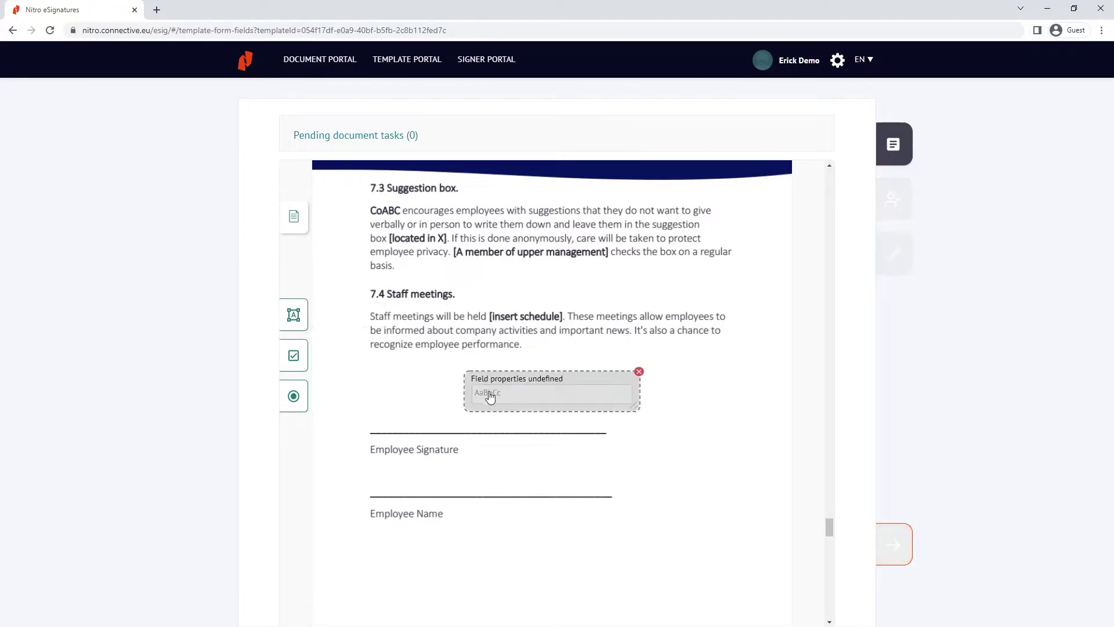
pyautogui.moveTo(493, 393); pyautogui.dragTo(404, 495)
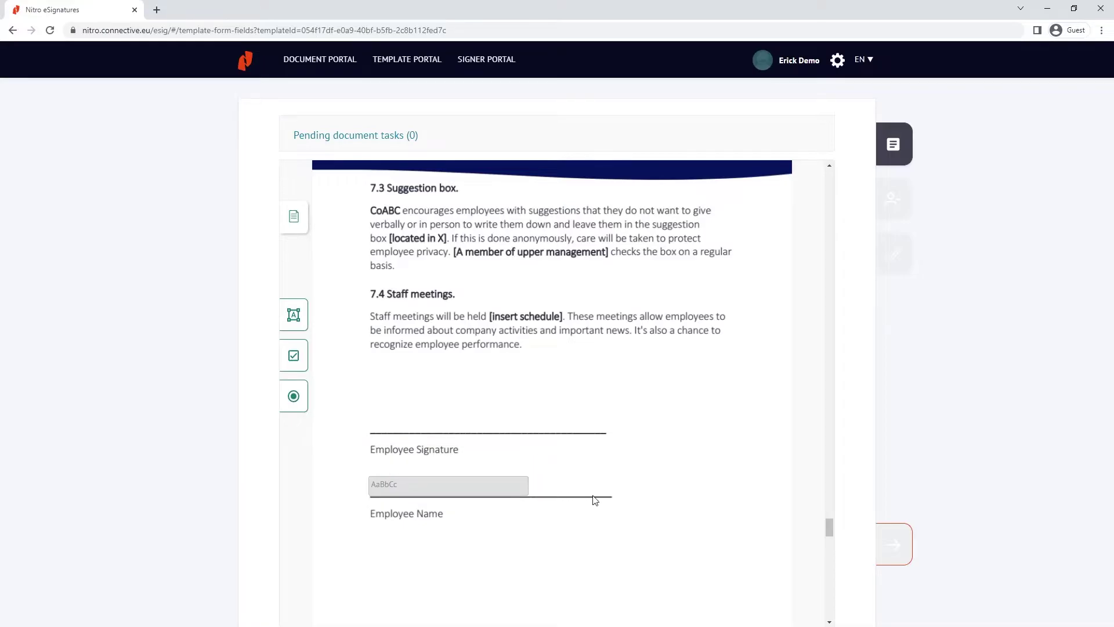
pyautogui.click(476, 485)
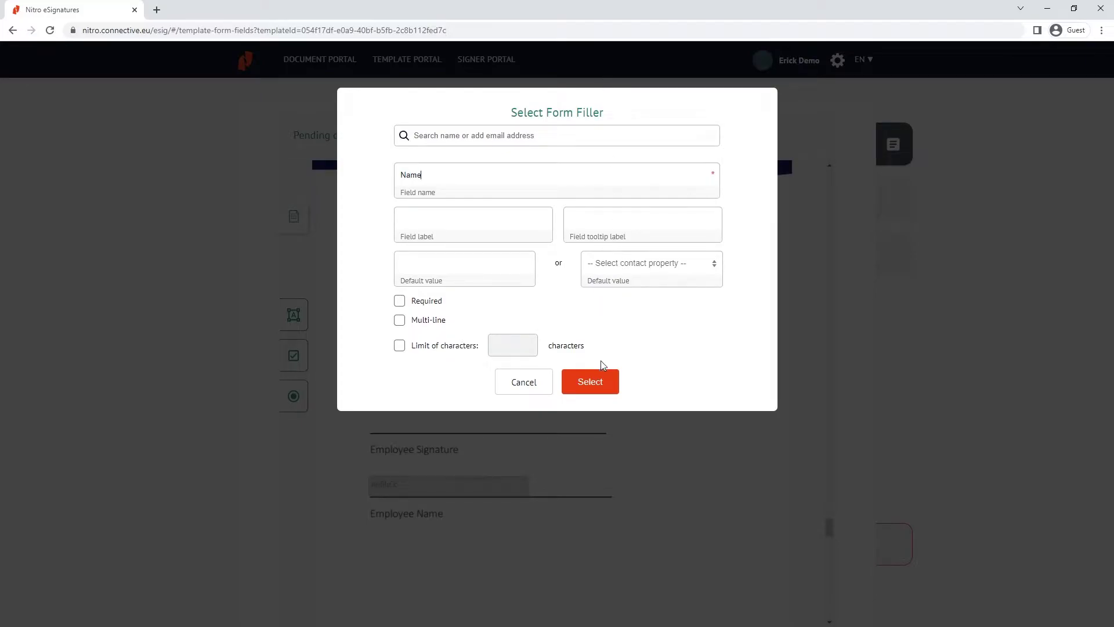
pyautogui.click(592, 381)
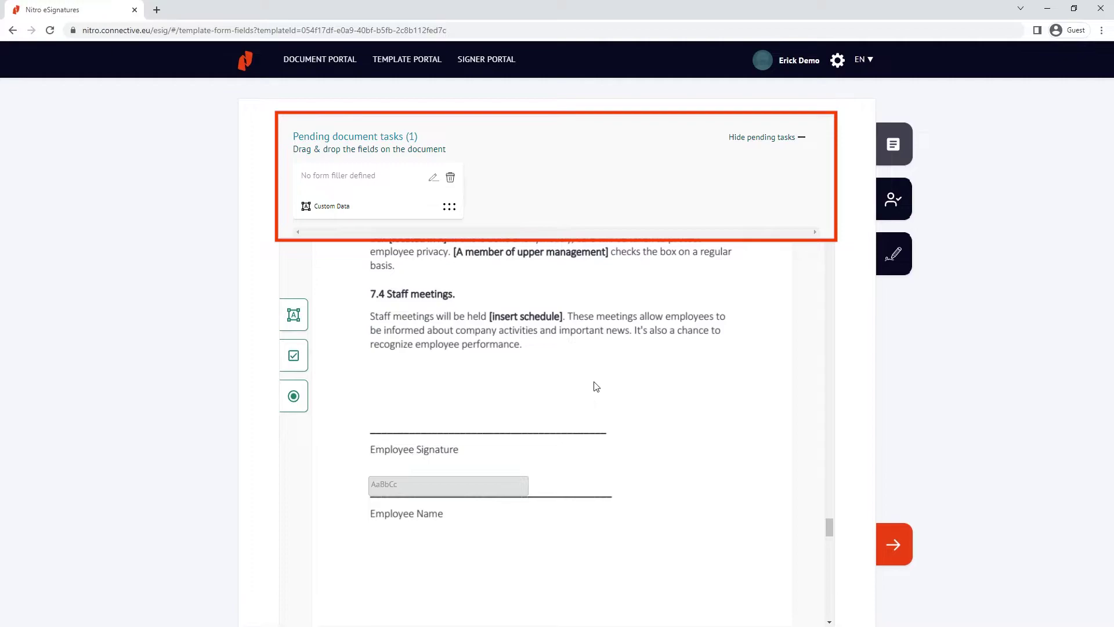
# - Add a resized signature field on the handbook's Employee Signature line
pyautogui.click(894, 258)
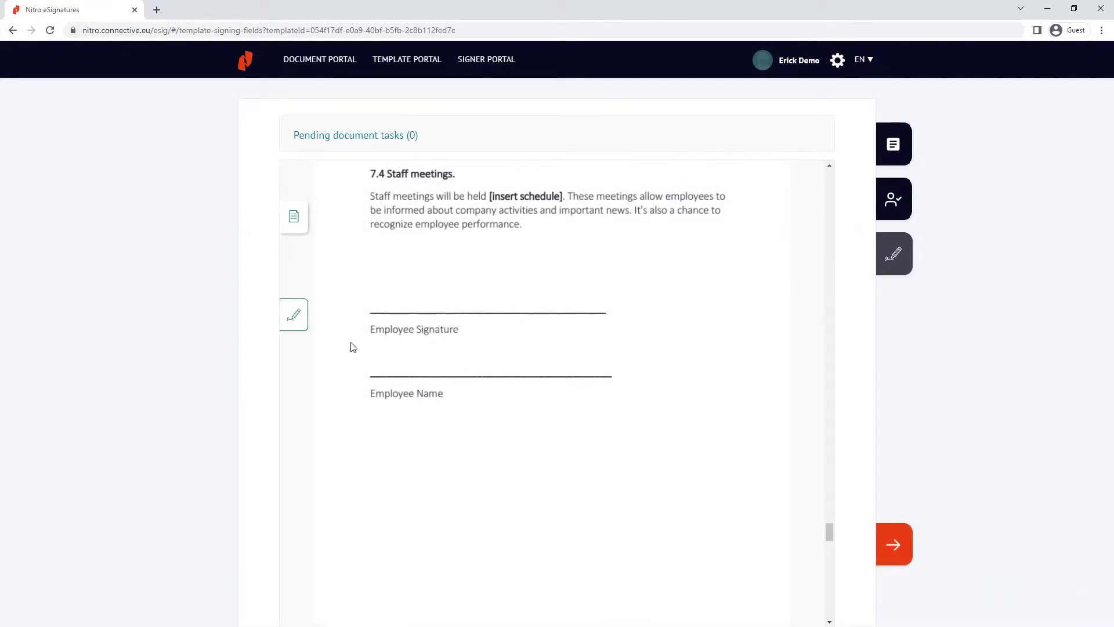
pyautogui.click(297, 325)
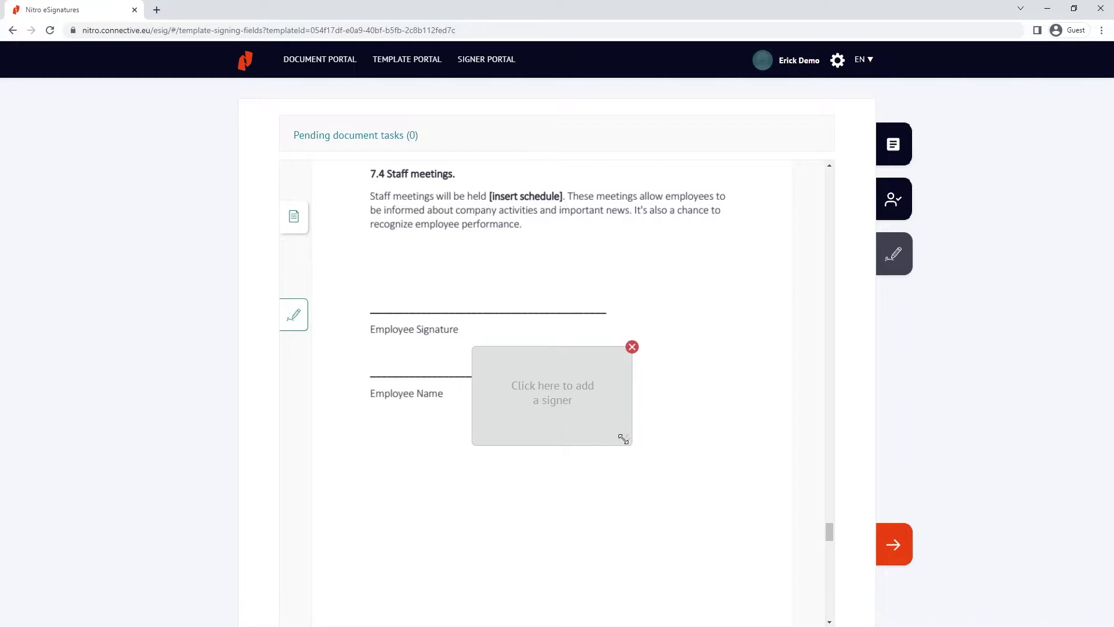
pyautogui.moveTo(624, 439); pyautogui.dragTo(585, 411)
pyautogui.moveTo(519, 372)
pyautogui.mouseDown()
pyautogui.moveTo(457, 325)
pyautogui.moveTo(448, 295)
pyautogui.mouseUp()
# - Switch to the Travel & Expense Policy and place a signature field on the Manager sign-off line
pyautogui.click(294, 217)
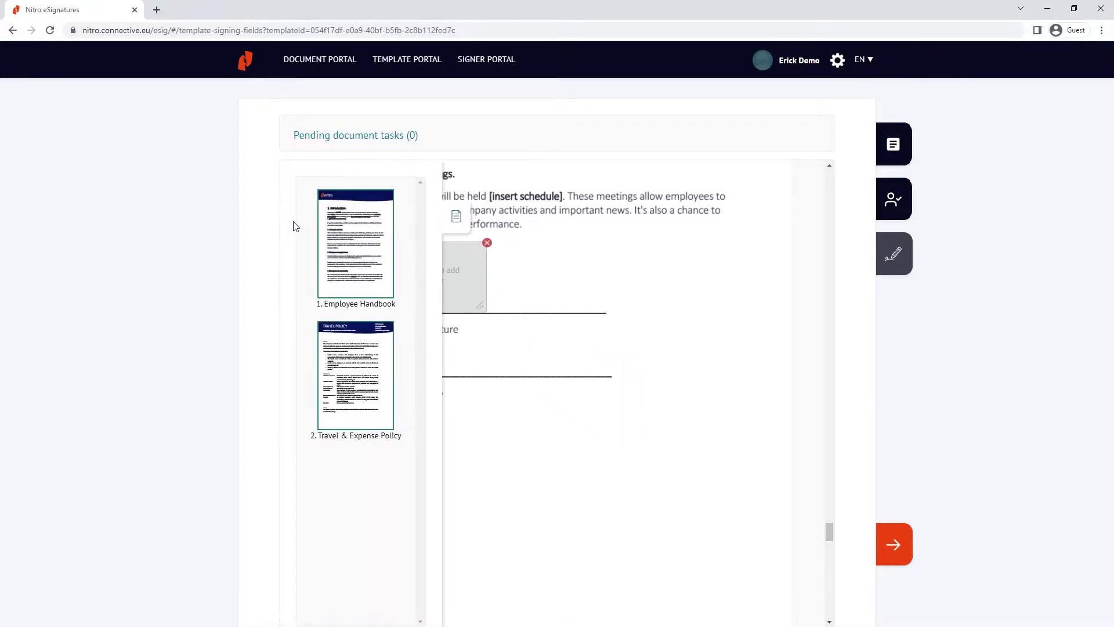
pyautogui.click(355, 374)
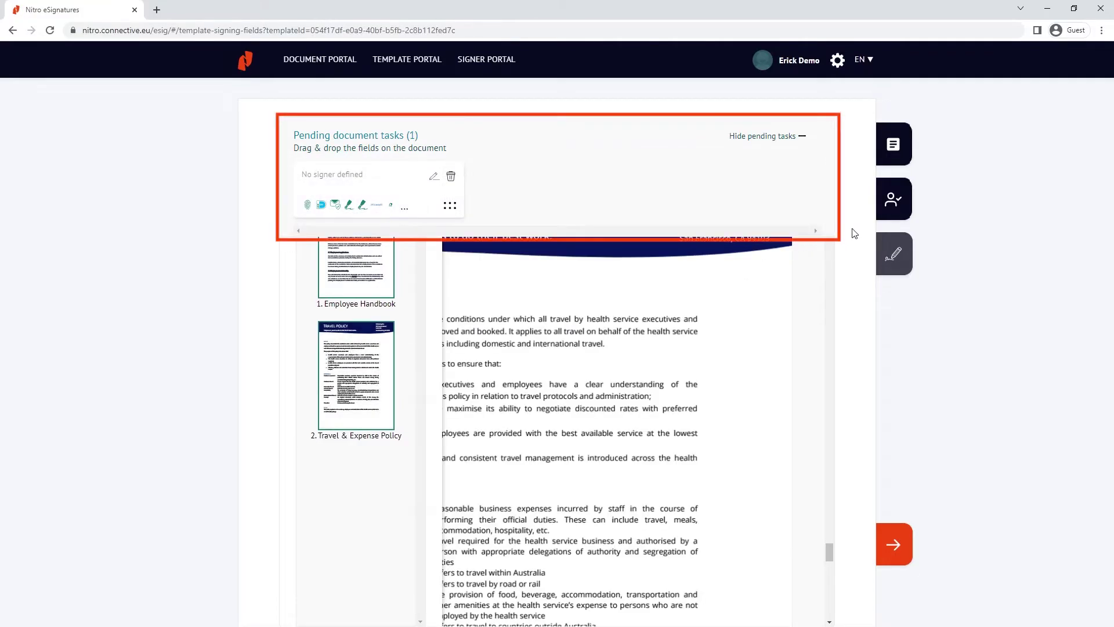
pyautogui.scroll(10, 598, 370)
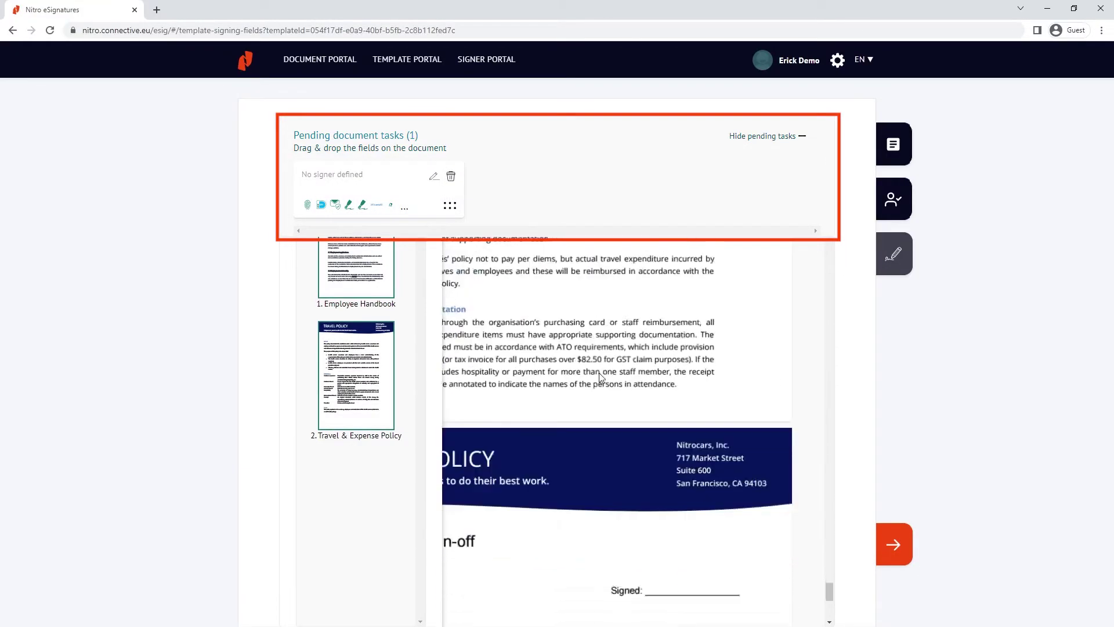
pyautogui.click(526, 288)
pyautogui.scroll(3, 524, 286)
pyautogui.moveTo(298, 312)
pyautogui.mouseDown()
pyautogui.moveTo(615, 371)
pyautogui.moveTo(697, 314)
pyautogui.mouseUp()
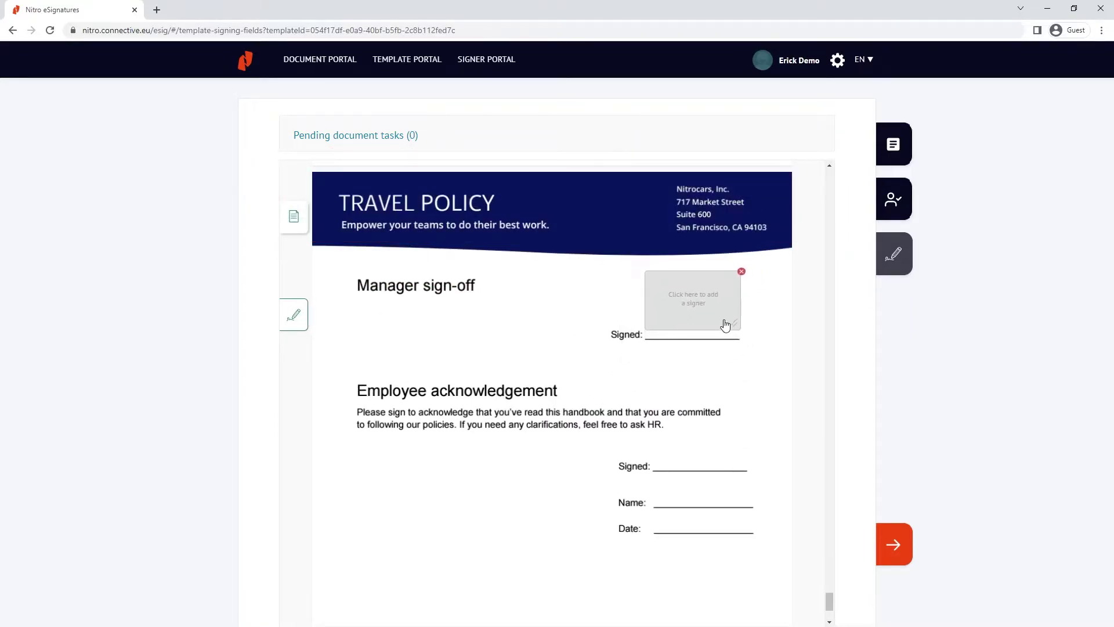
# - Assign the Manager sign-off field to the demo contact with Manual or Handwritten signing, then add another field at the employee Signed line
pyautogui.click(720, 329)
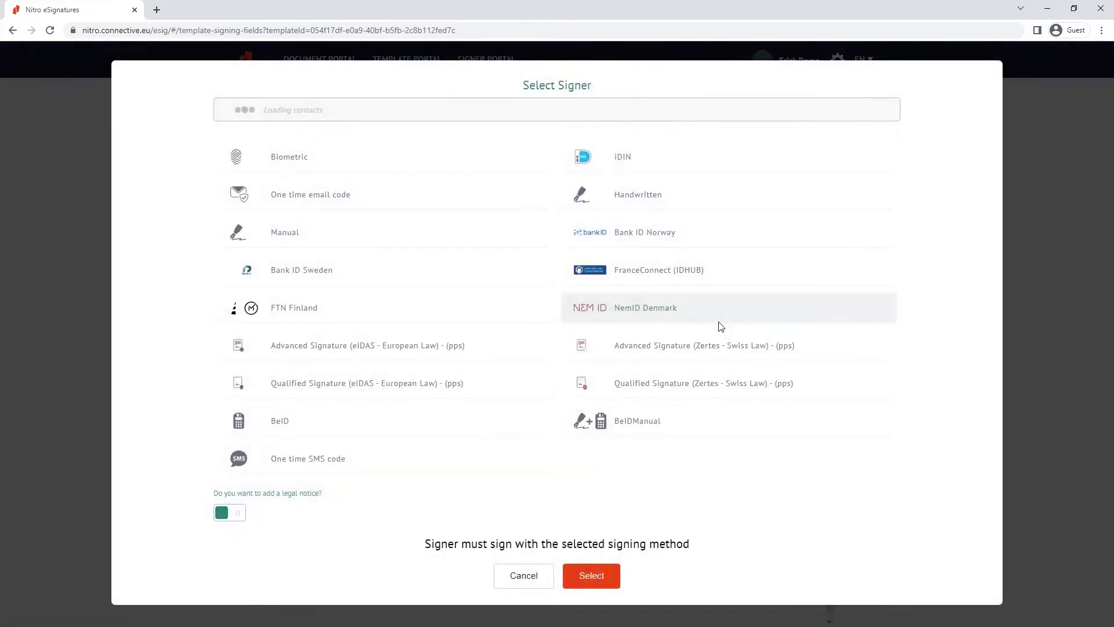
pyautogui.click(393, 232)
pyautogui.click(592, 204)
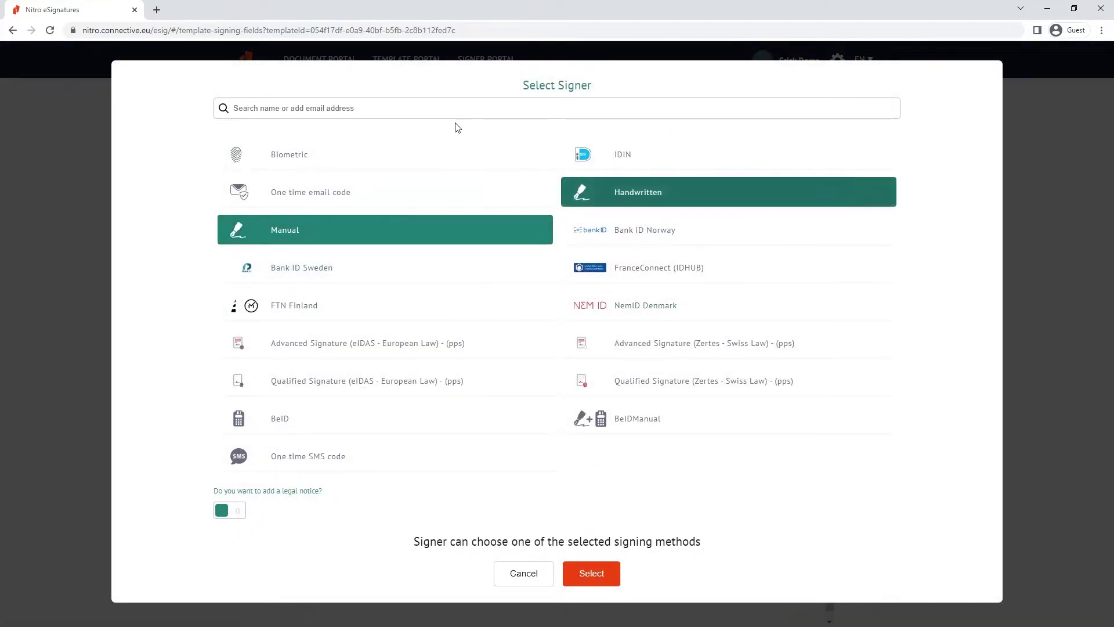
pyautogui.click(419, 111)
pyautogui.click(393, 233)
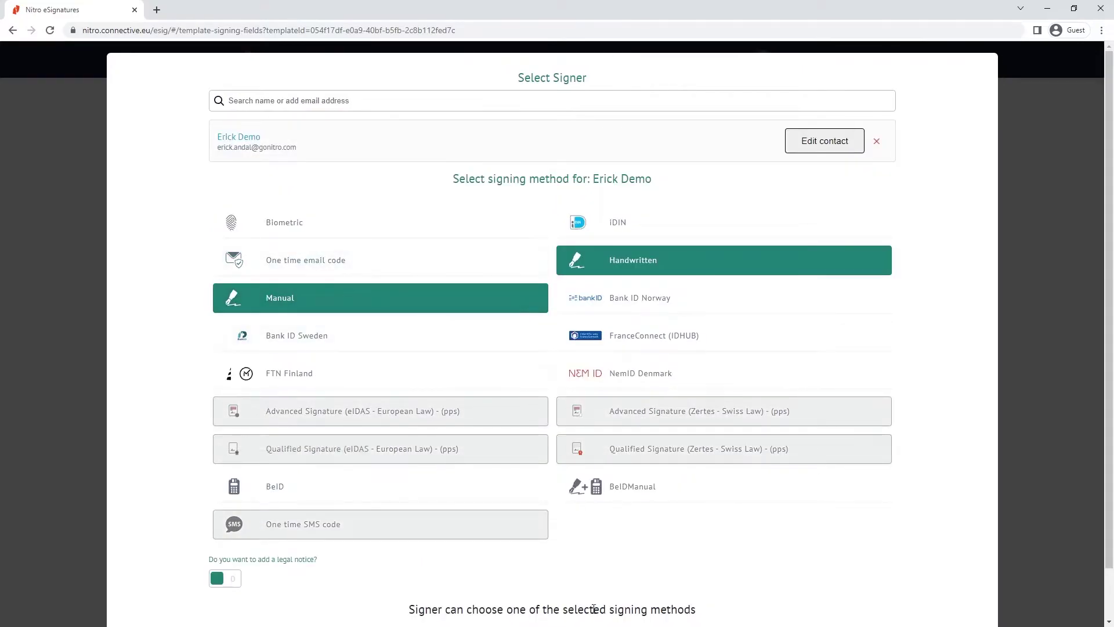
pyautogui.scroll(-1, 641, 578)
pyautogui.click(588, 585)
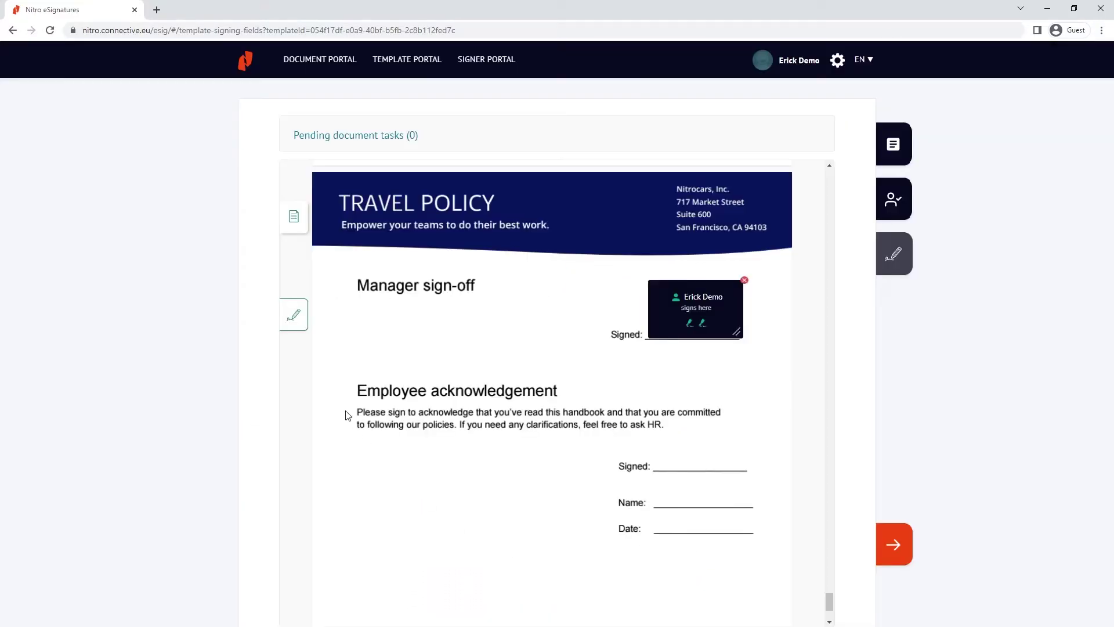
pyautogui.moveTo(293, 314)
pyautogui.mouseDown()
pyautogui.moveTo(734, 461)
pyautogui.moveTo(725, 454)
pyautogui.mouseUp()
# - Save the fields and move the demo contact's Travel & Expense Policy signing to Step 2
pyautogui.click(895, 544)
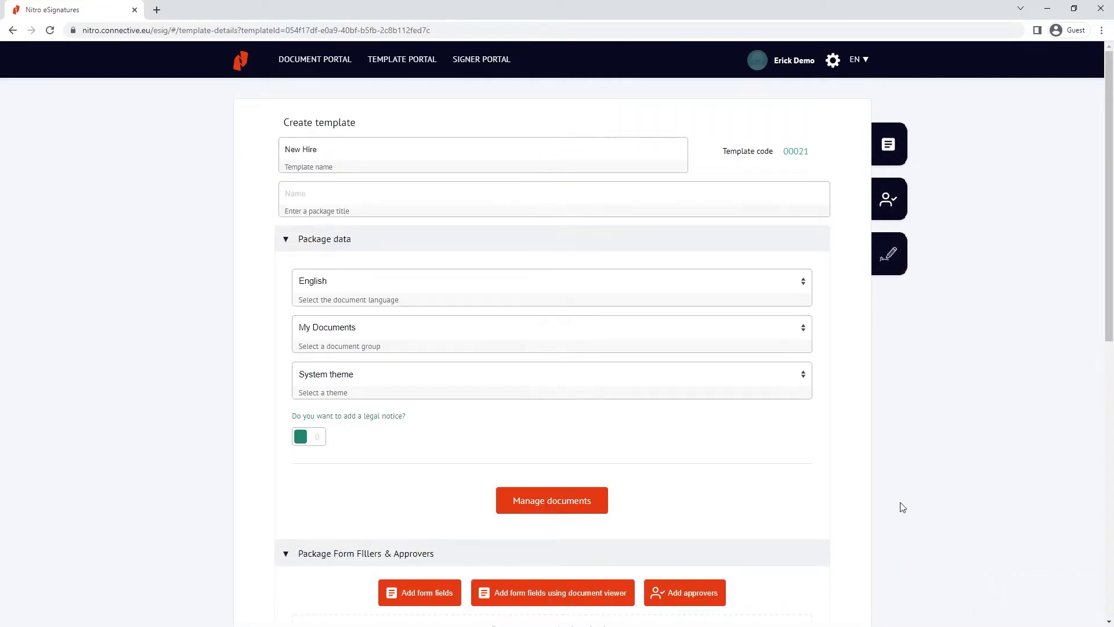
pyautogui.scroll(-5, 903, 508)
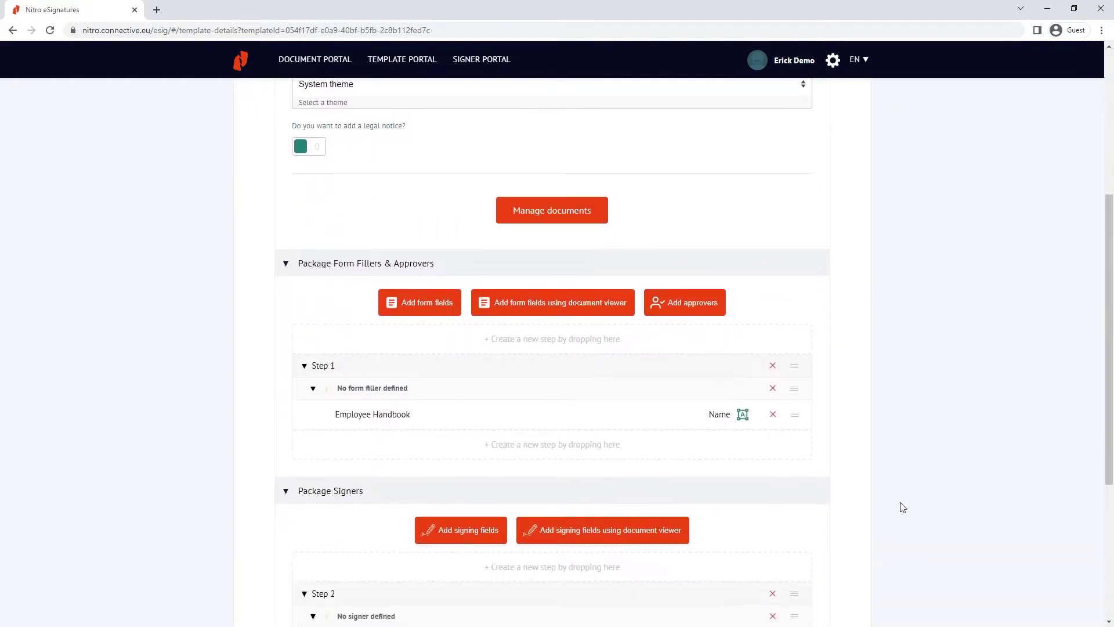
pyautogui.scroll(-4, 903, 508)
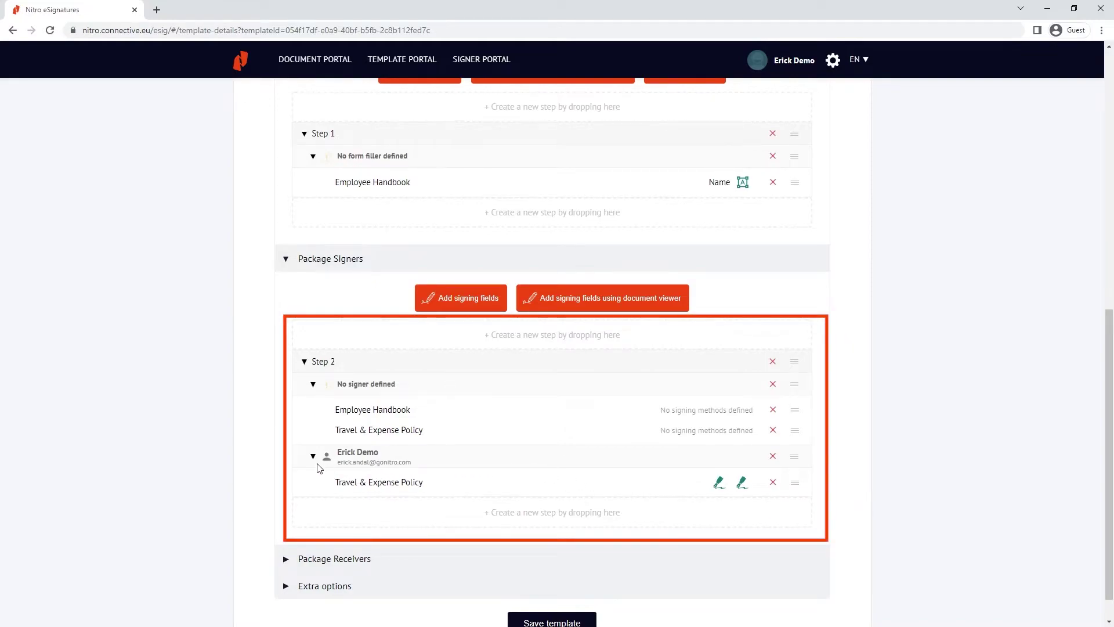
pyautogui.moveTo(315, 460); pyautogui.dragTo(319, 339)
pyautogui.scroll(-1, 318, 342)
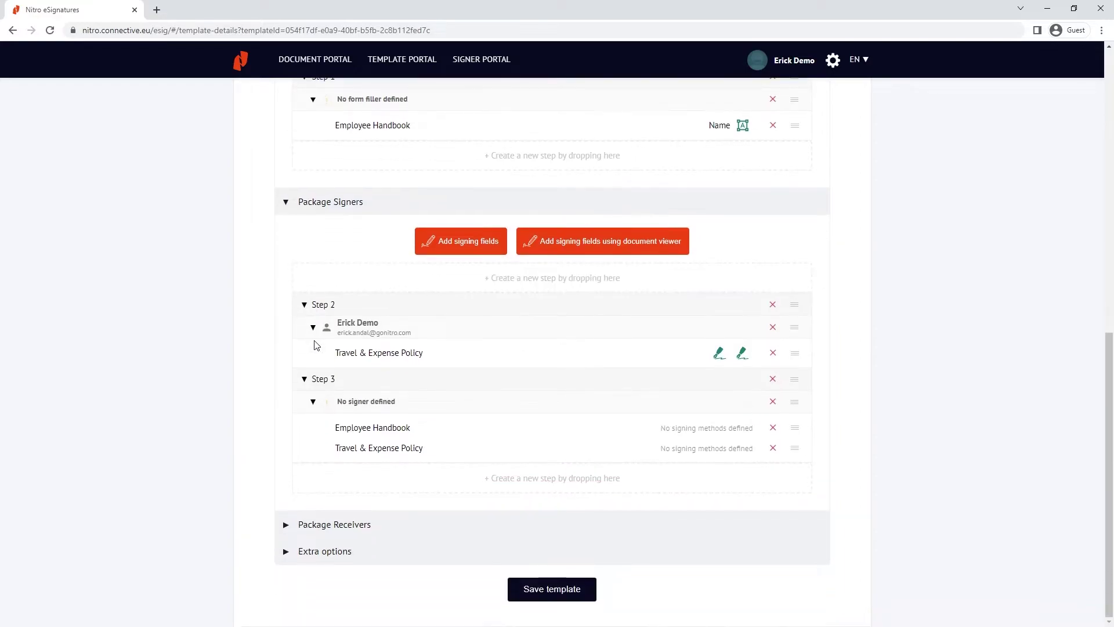
# - Expand Package Receivers and Extra options, then save the New Hire template (code 00021)
pyautogui.click(286, 525)
pyautogui.scroll(-1, 286, 526)
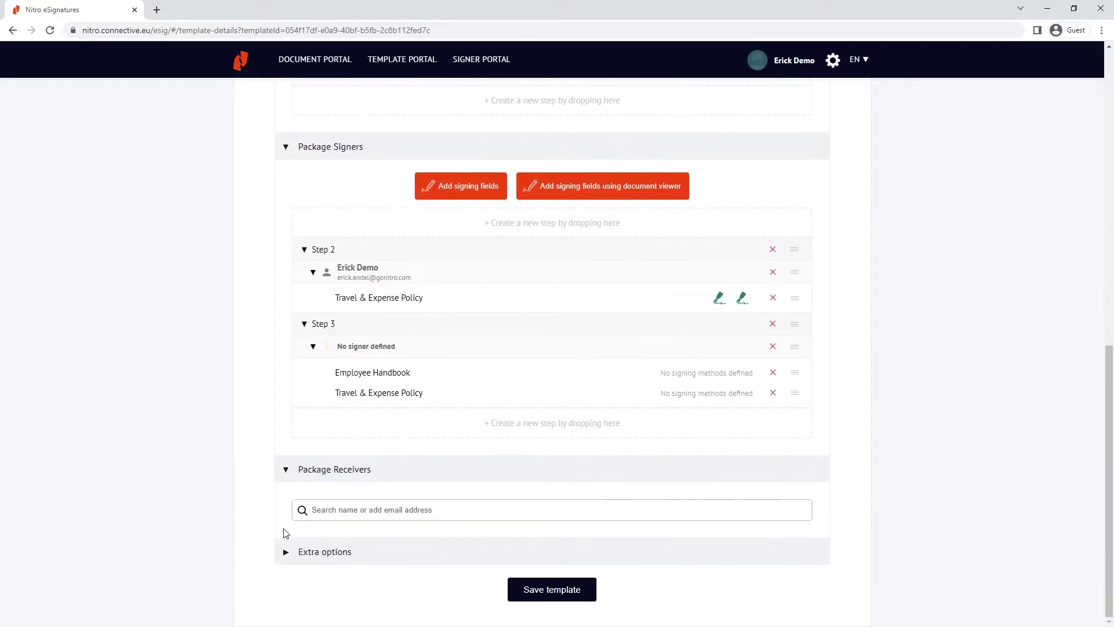
pyautogui.click(285, 552)
pyautogui.scroll(-6, 192, 511)
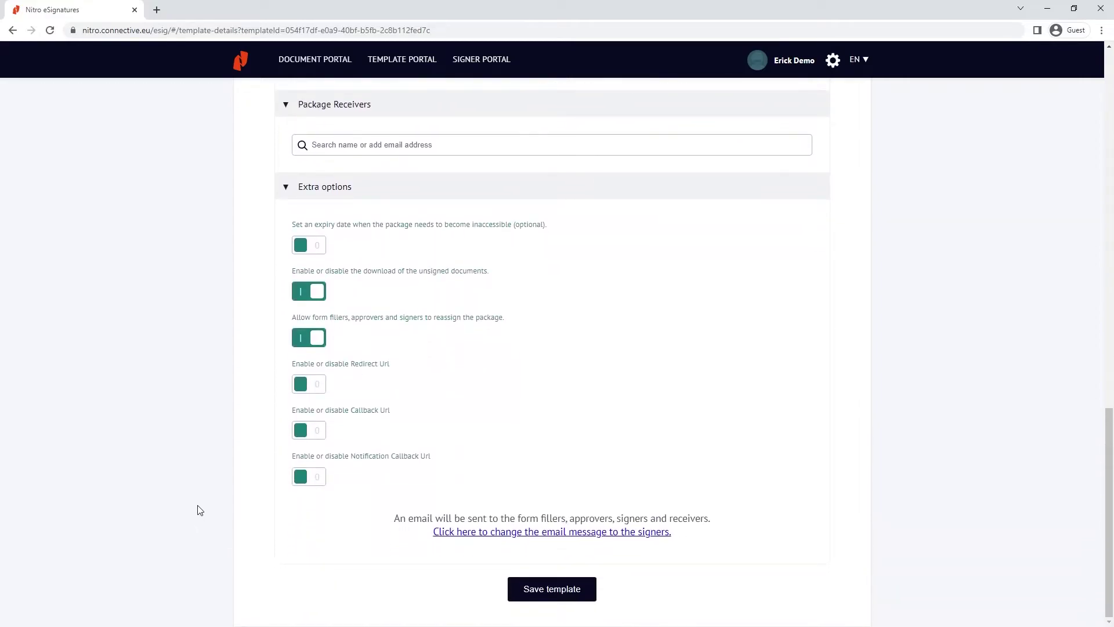
pyautogui.click(549, 586)
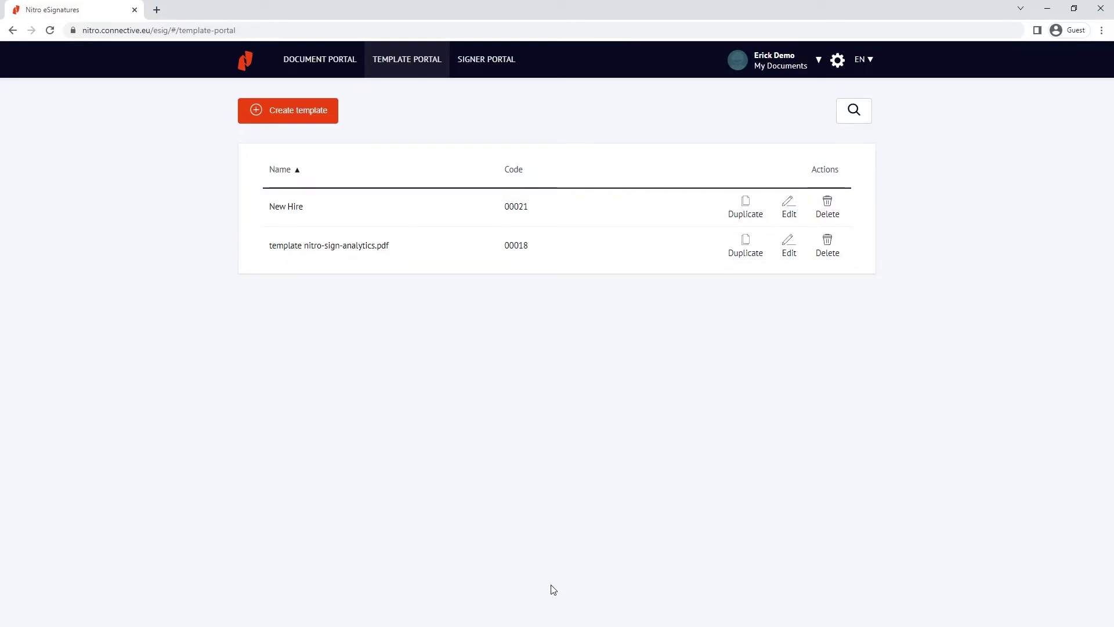
# - From the Document Portal, create a package from the New Hire template with both PDFs
pyautogui.click(321, 68)
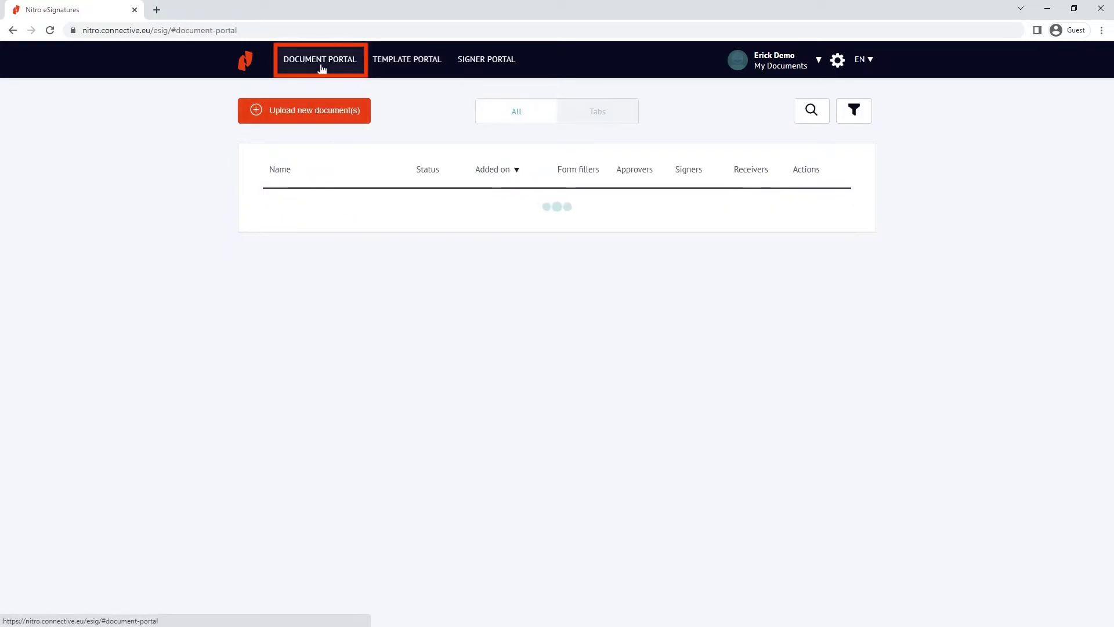
pyautogui.click(309, 111)
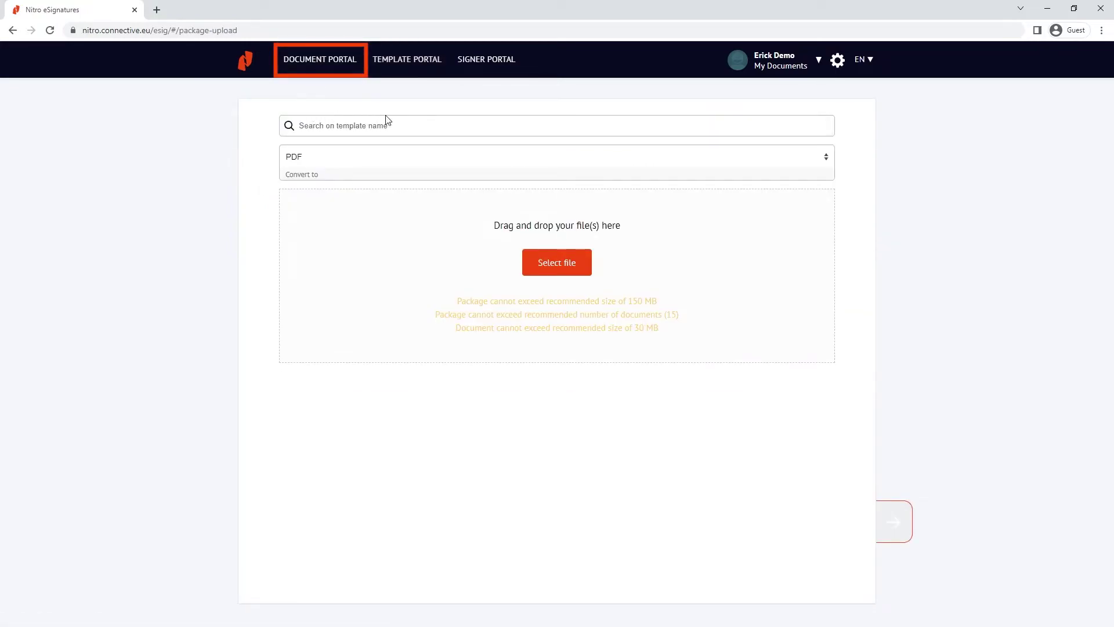
pyautogui.click(474, 127)
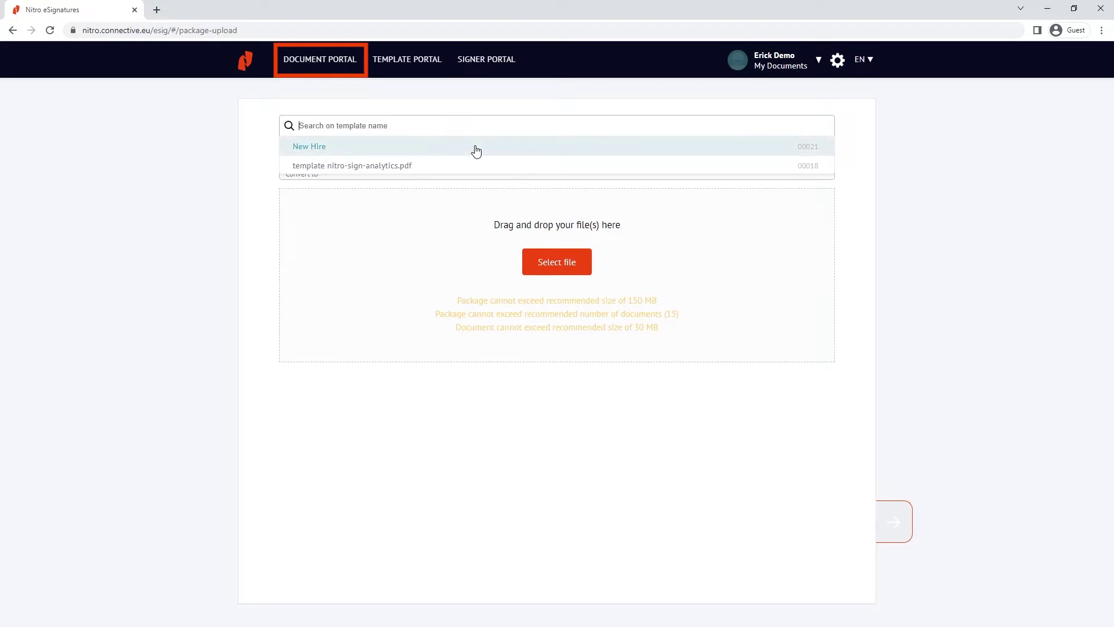
pyautogui.click(476, 148)
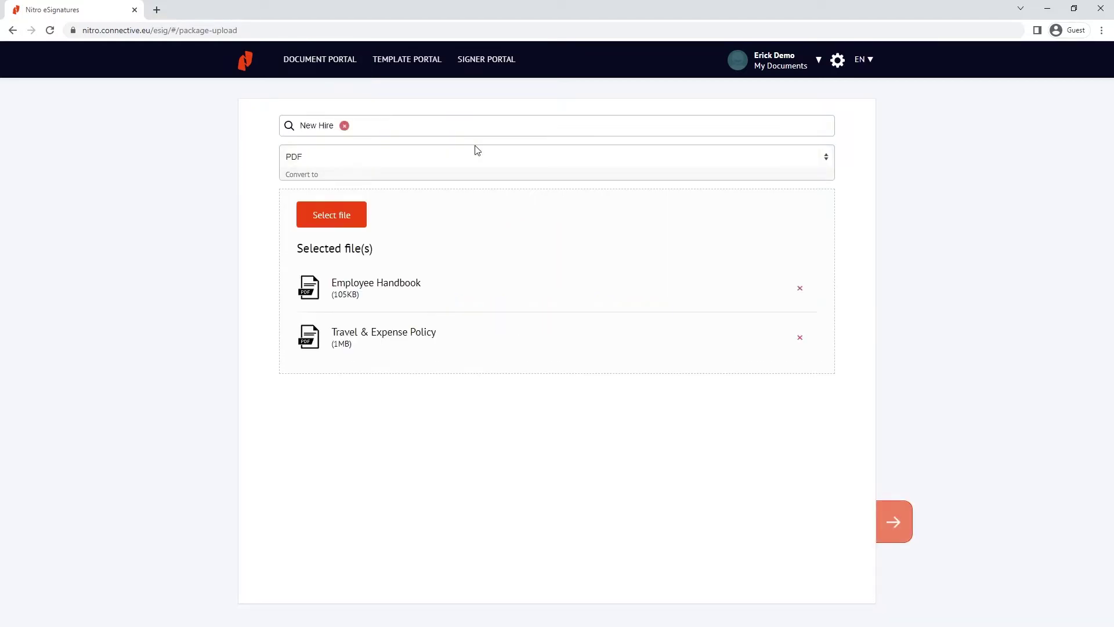
pyautogui.click(894, 530)
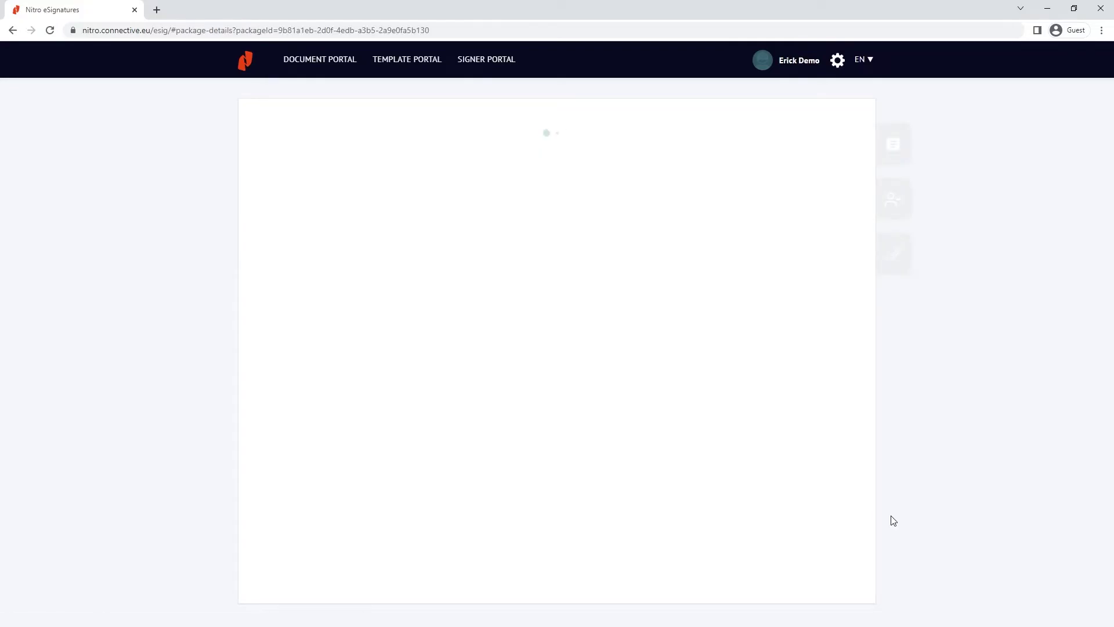
# - Expand Package Form Fillers & Approvers and review the inherited steps with undefined Step 1 filler and Step 3 signer
pyautogui.scroll(-5, 894, 521)
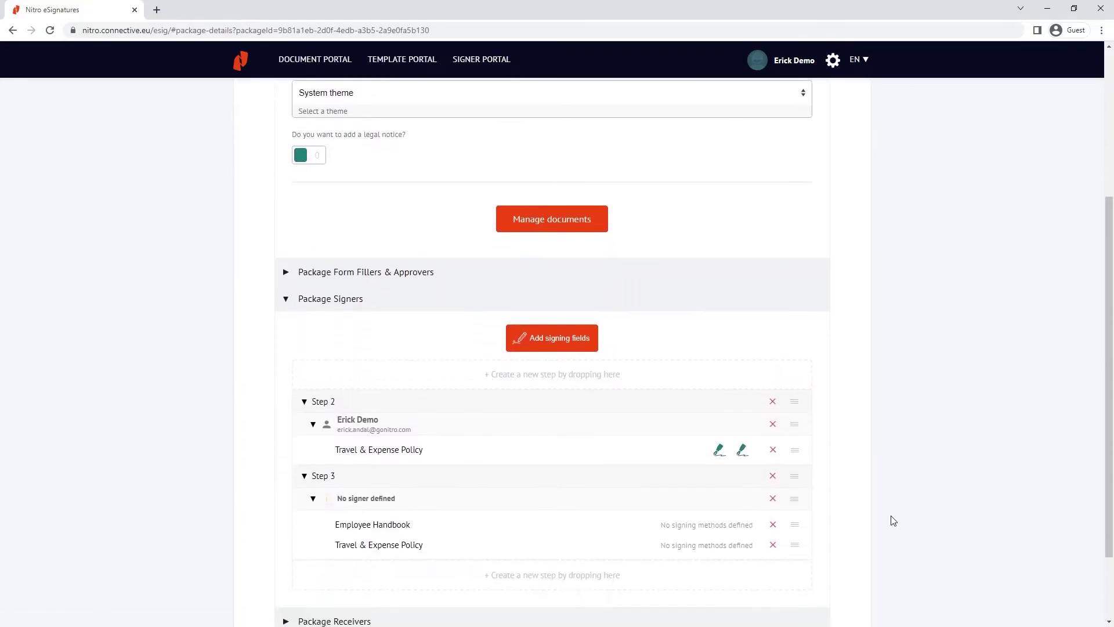
pyautogui.click(321, 221)
pyautogui.scroll(-2, 185, 248)
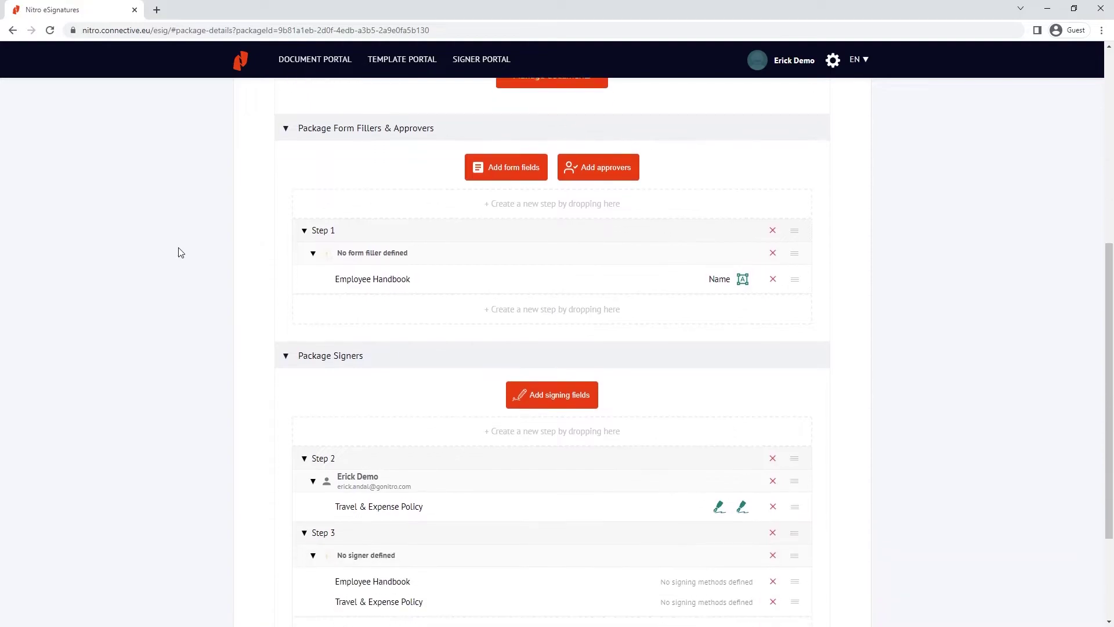
pyautogui.scroll(-1, 181, 252)
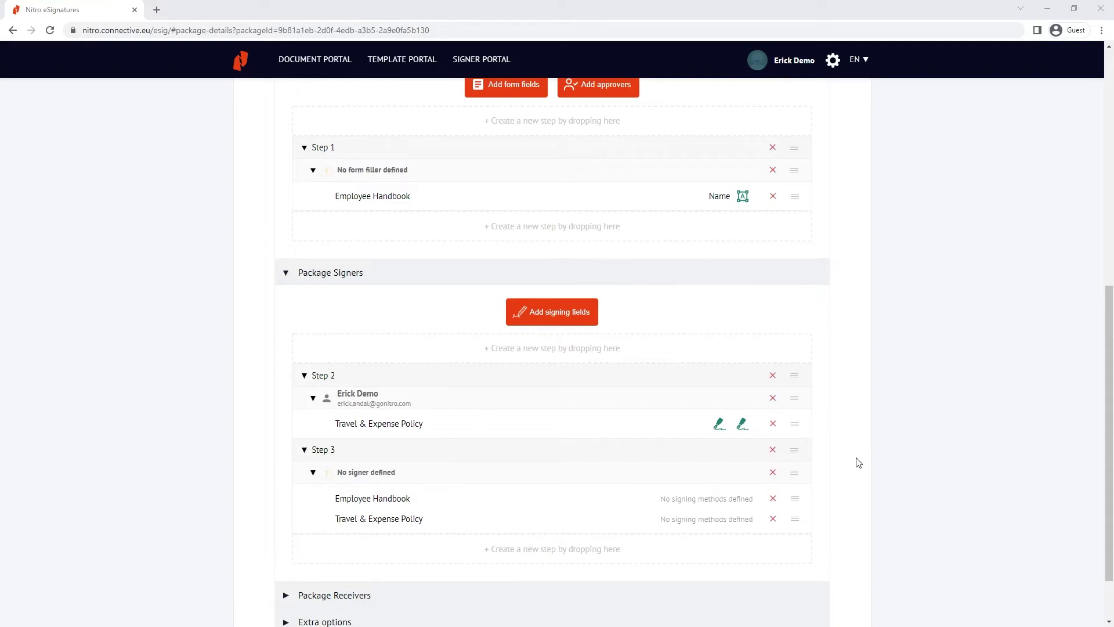
pyautogui.scroll(1, 859, 462)
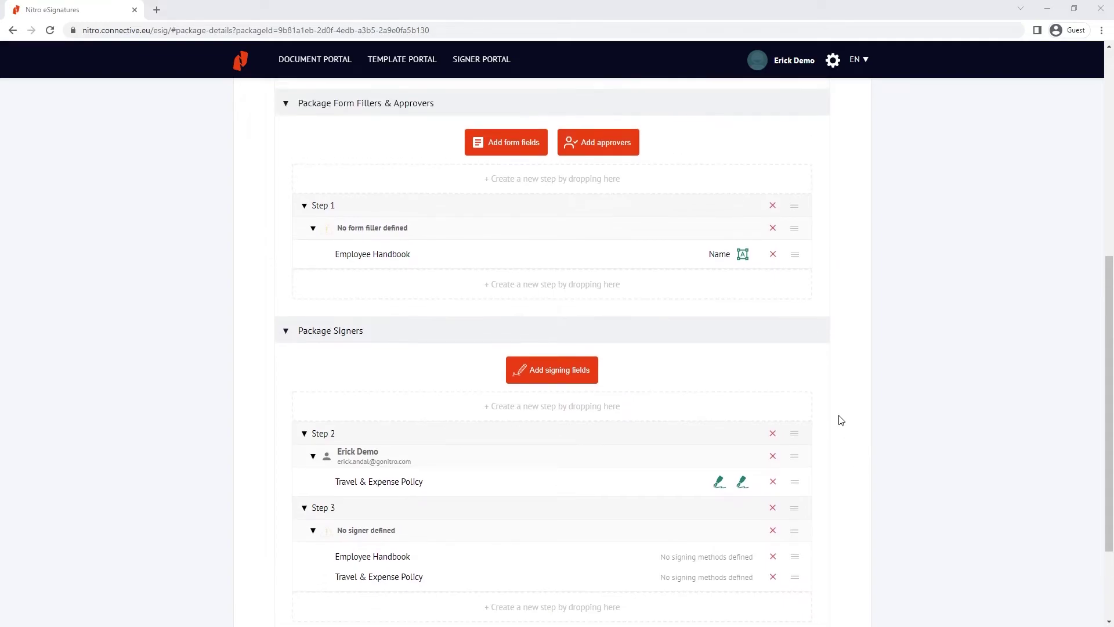
# - Assign the contact as form filler for the package's Employee Name field
pyautogui.click(506, 147)
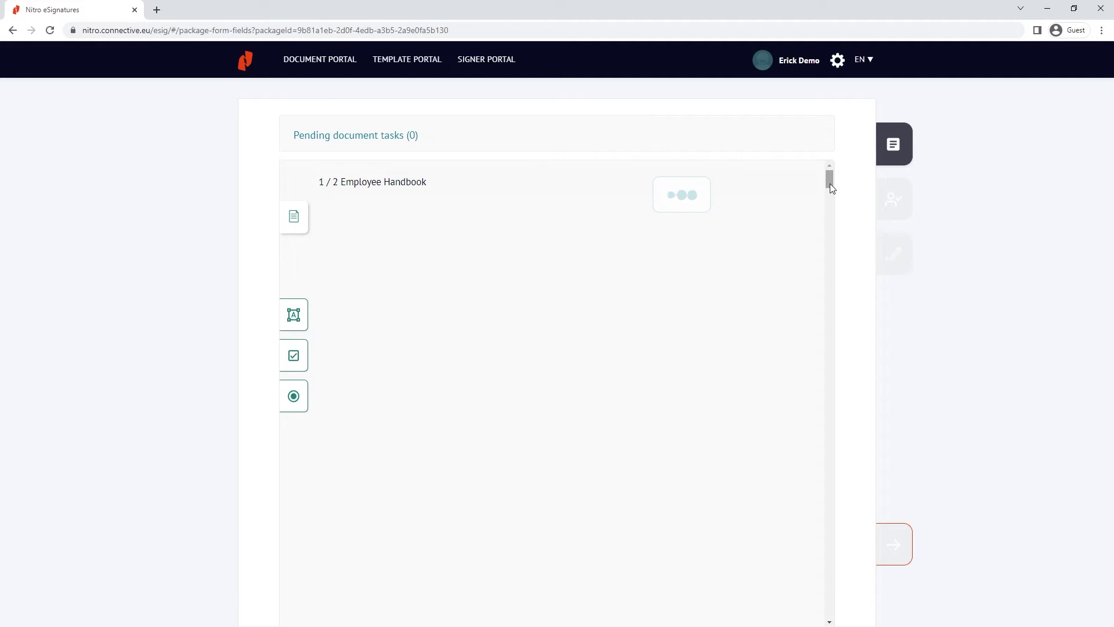
pyautogui.moveTo(830, 184); pyautogui.dragTo(859, 537)
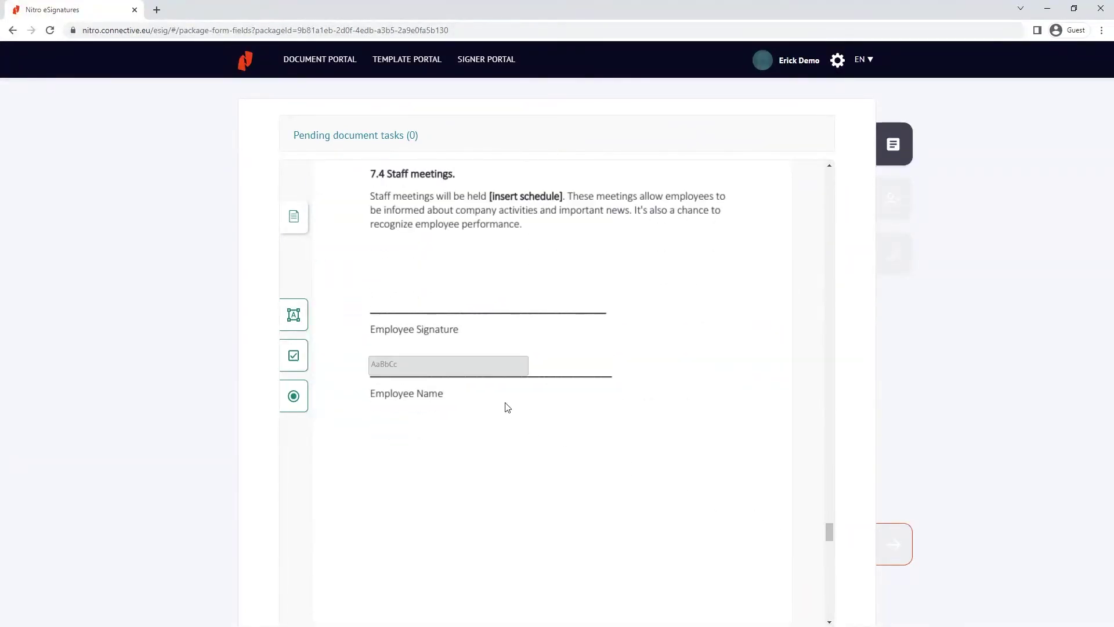
pyautogui.click(472, 376)
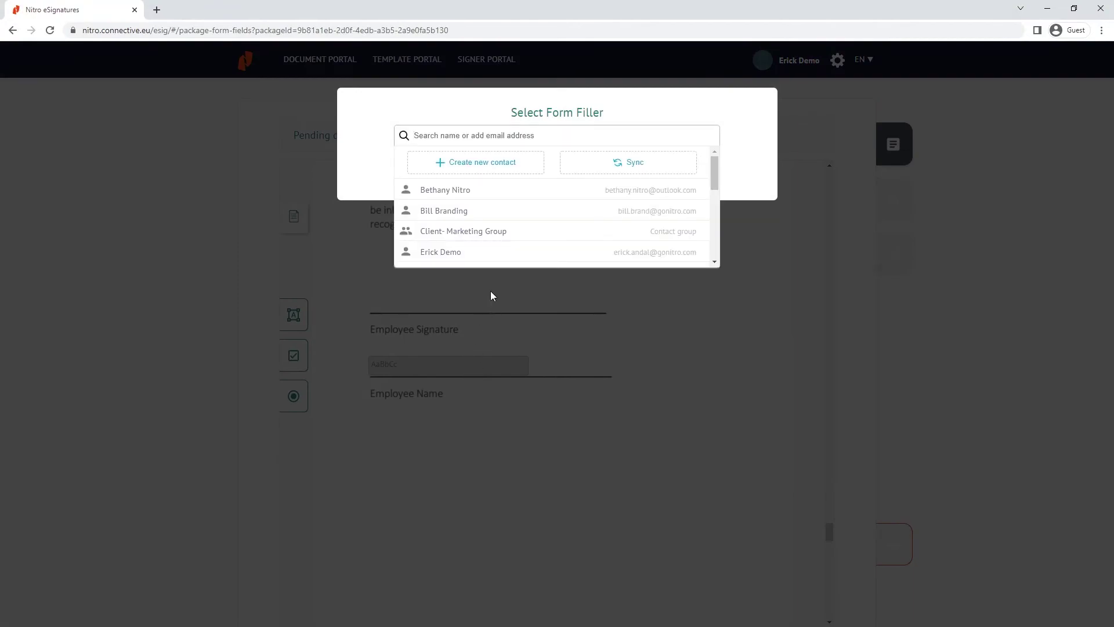
pyautogui.click(486, 195)
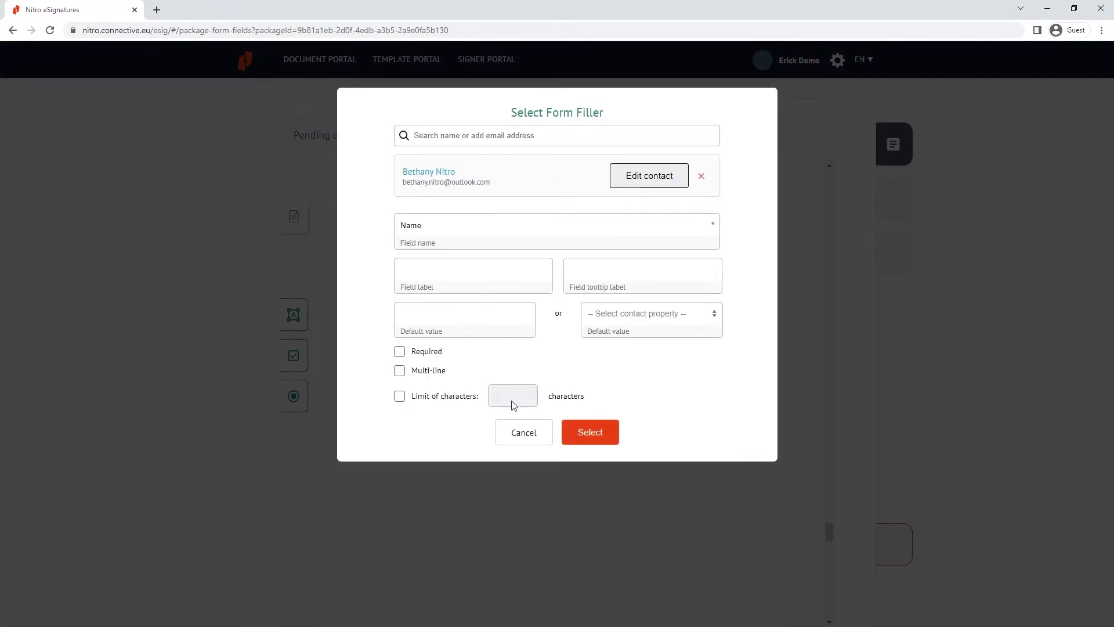
pyautogui.click(598, 437)
# - Assign the contact as signer of the Travel Policy's Employee acknowledgement signature field
pyautogui.scroll(-2, 754, 489)
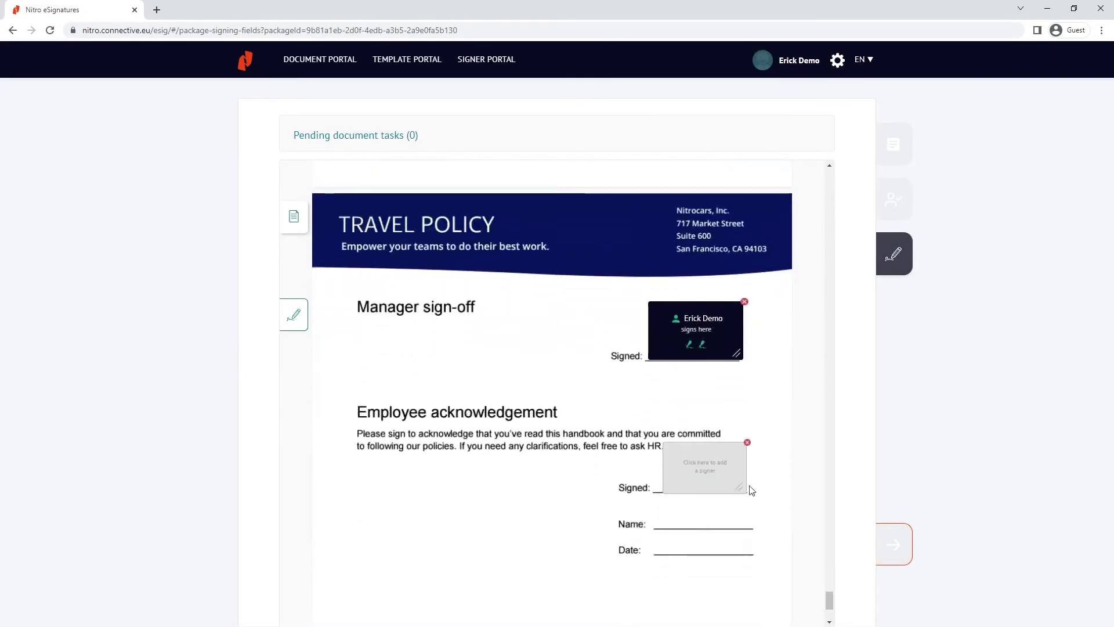
pyautogui.click(697, 472)
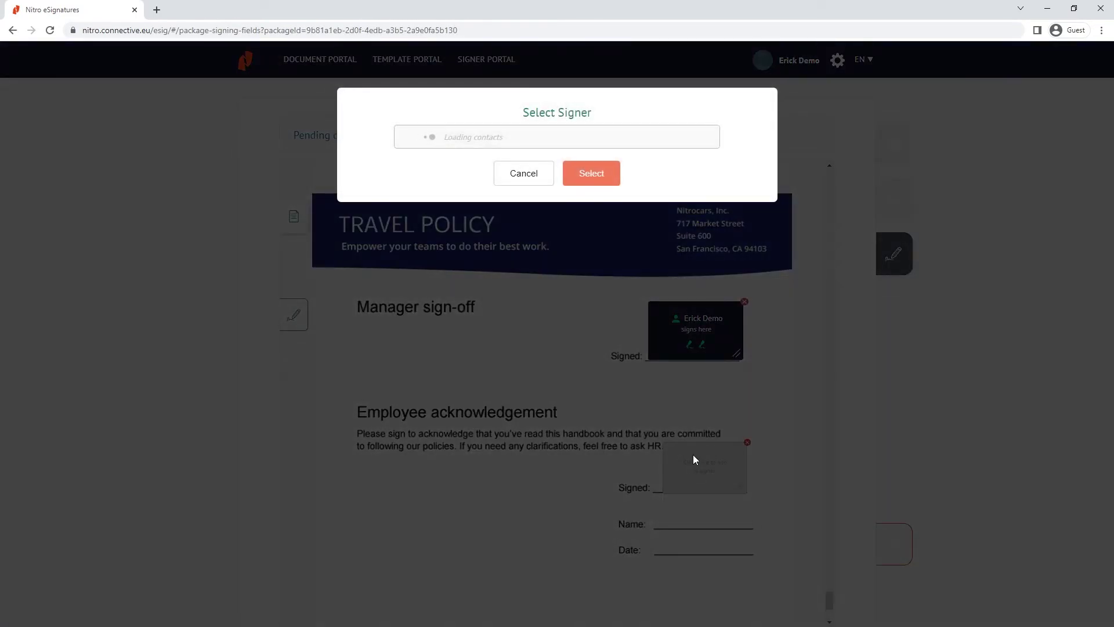
pyautogui.click(472, 194)
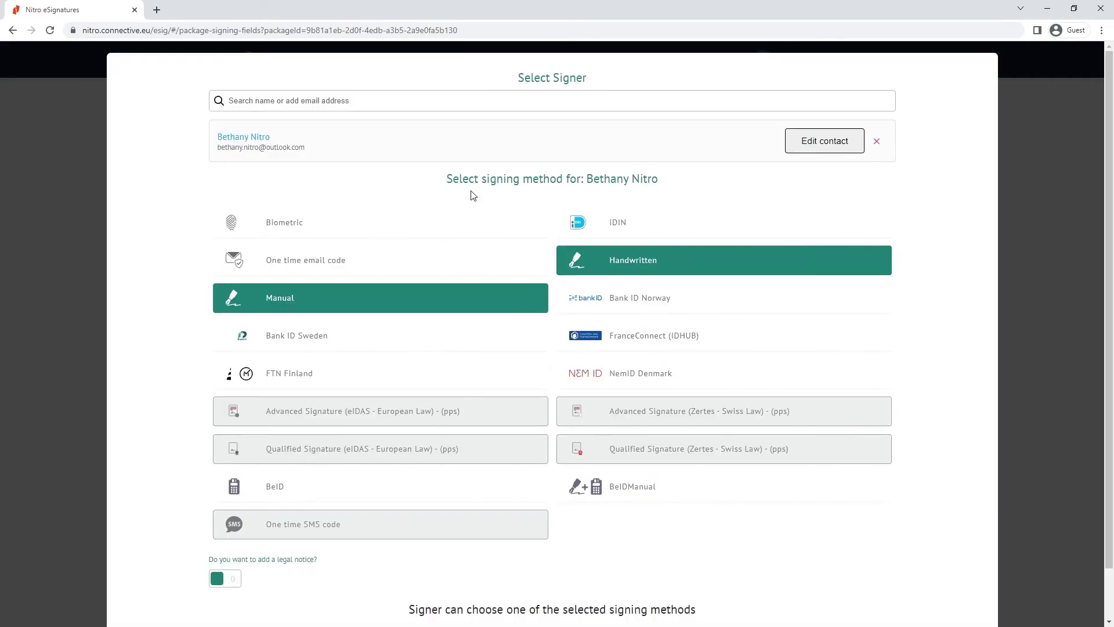
pyautogui.scroll(-2, 502, 348)
pyautogui.click(584, 588)
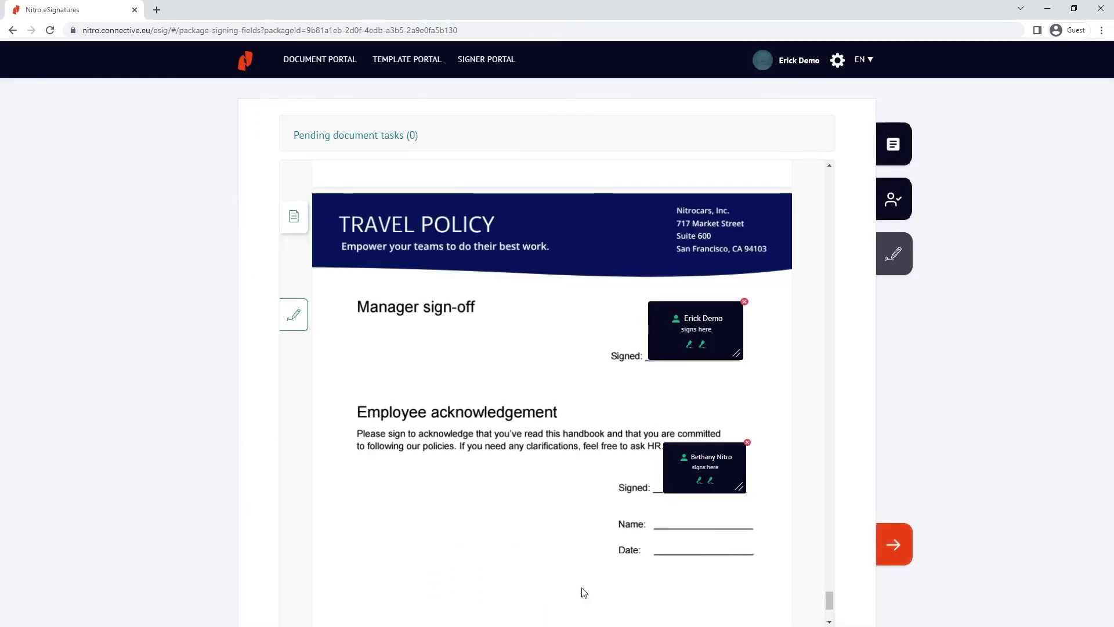
# - Back on the Employee Handbook package details, confirm the package for sending
pyautogui.click(896, 544)
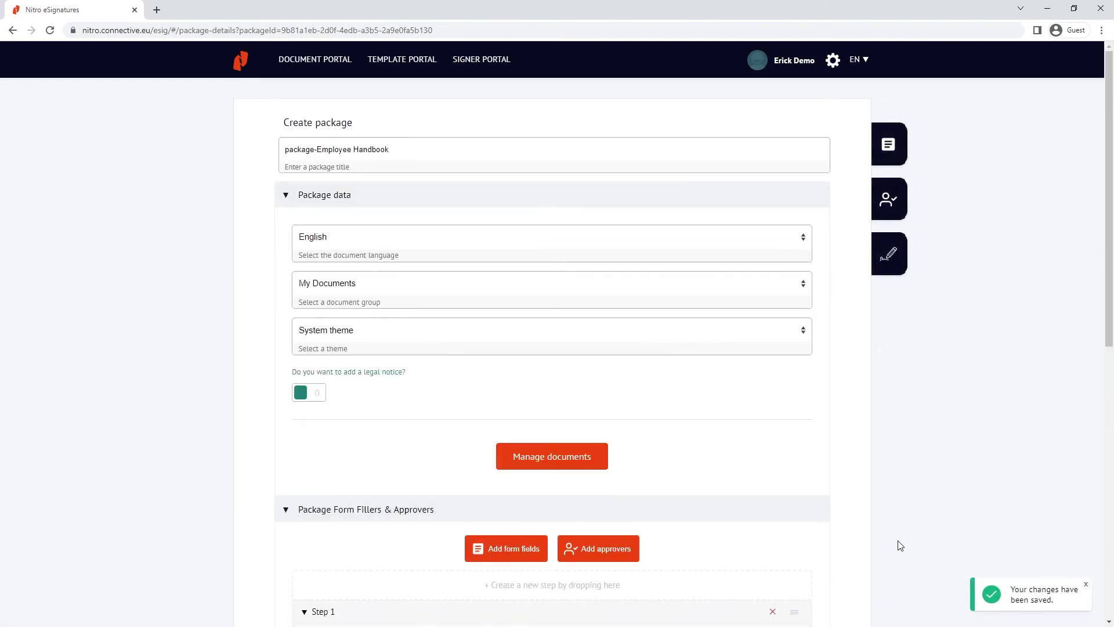
pyautogui.scroll(-9, 901, 545)
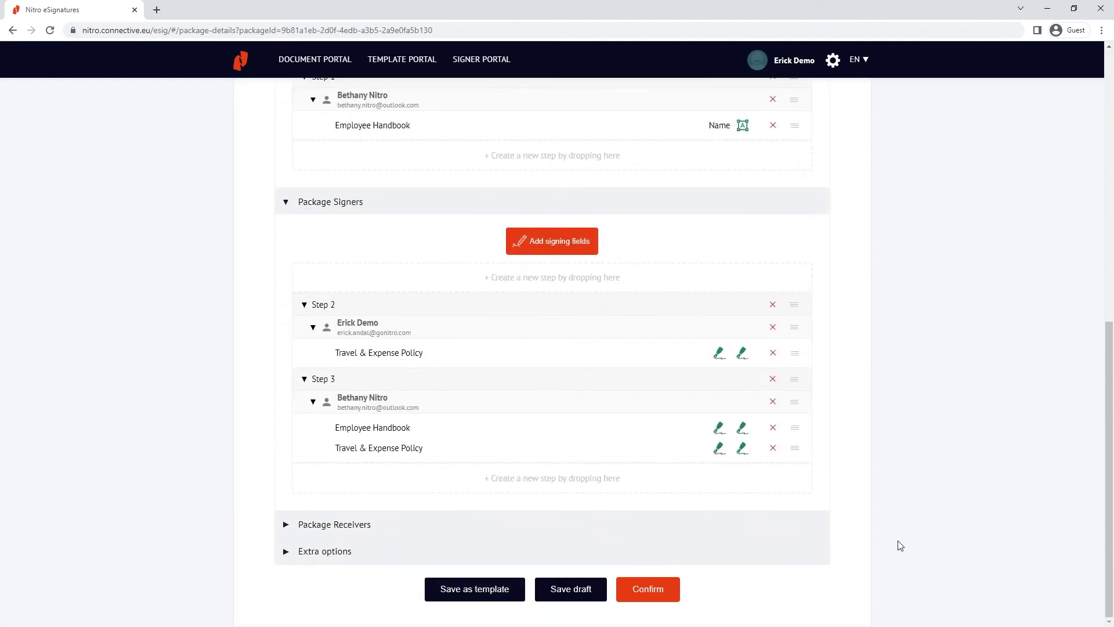
pyautogui.click(657, 591)
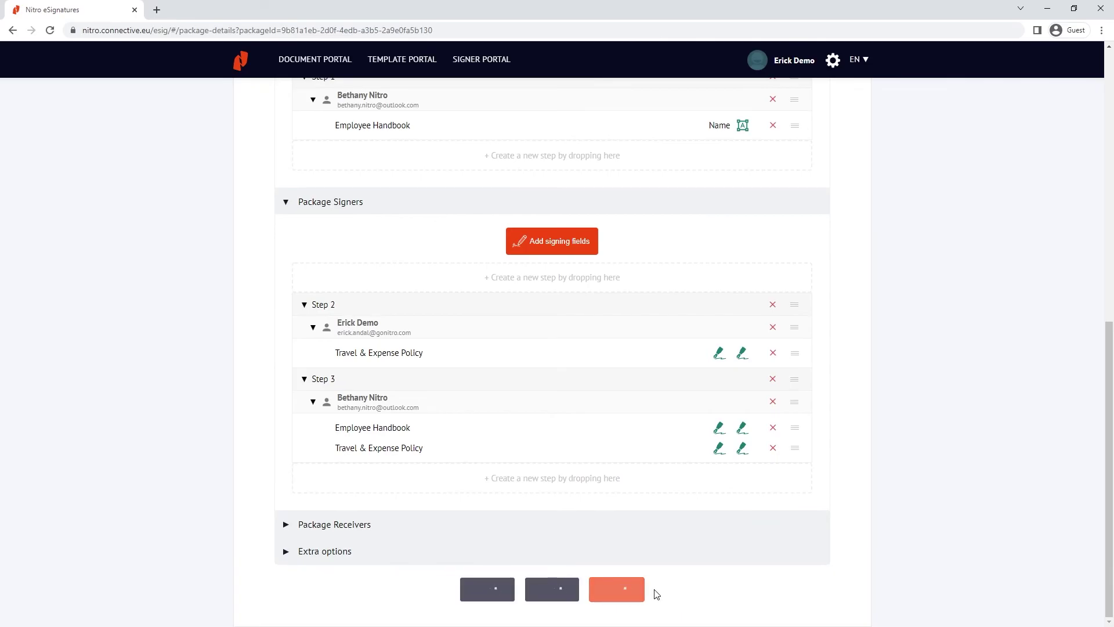